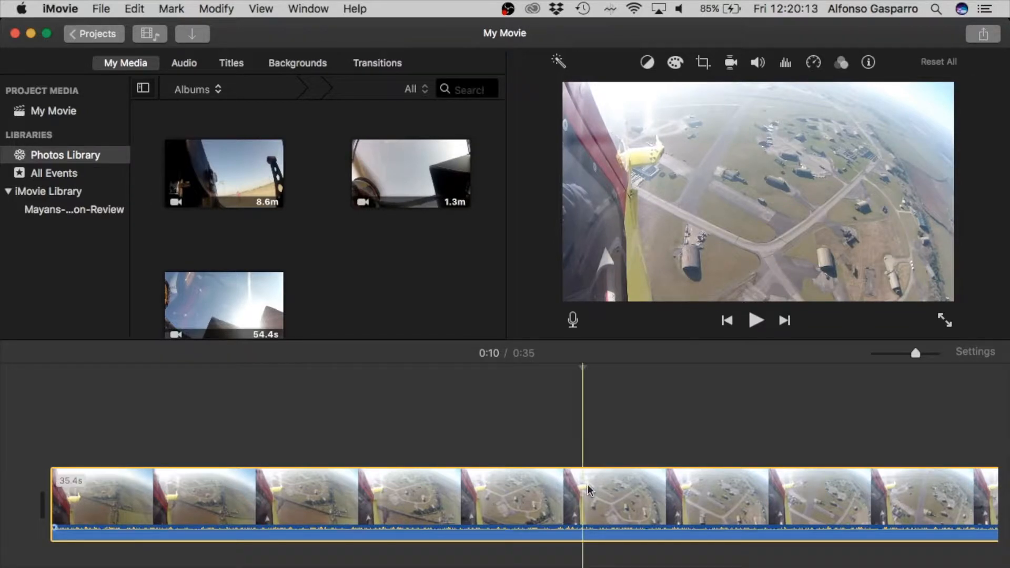
Copy the 35.4s aerial clip and paste a duplicate of it at the end of the timeline
click(464, 430)
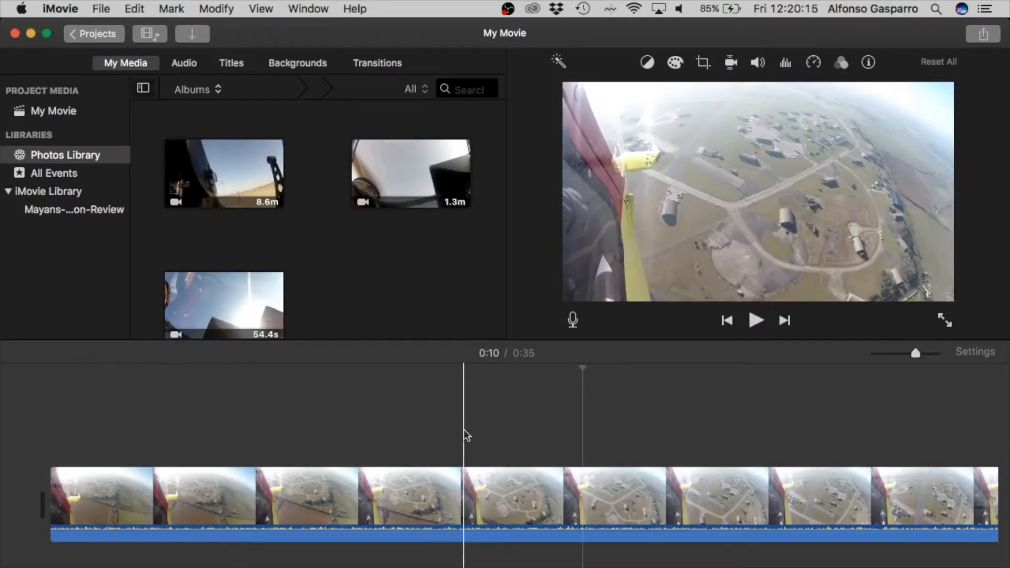
click(401, 485)
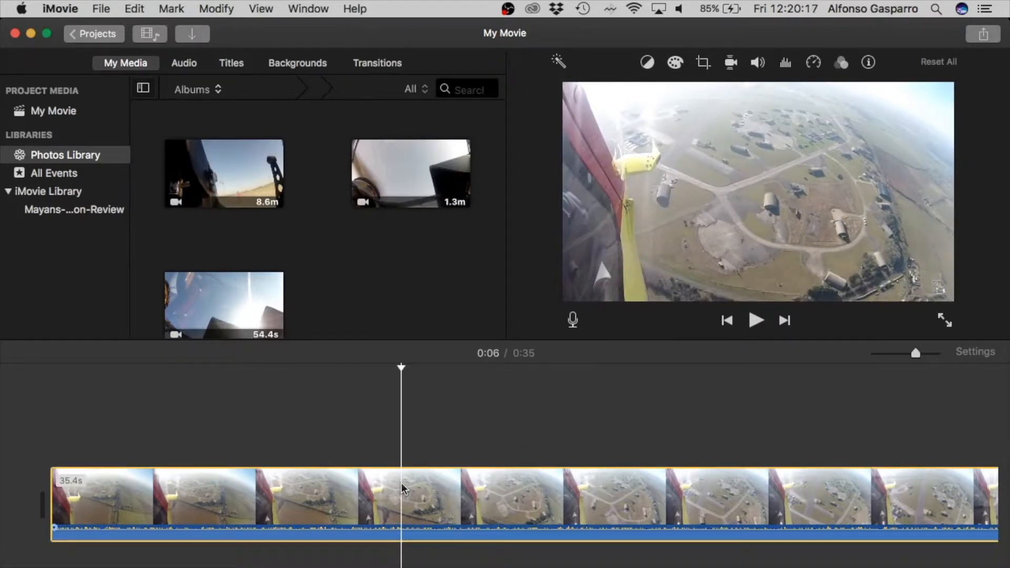
key(Delete)
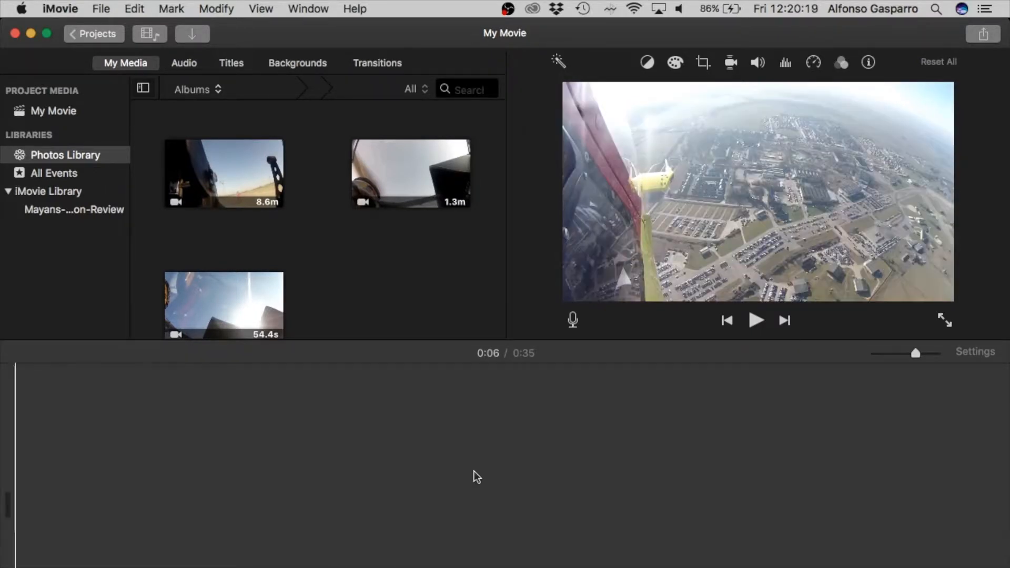
scroll(474, 471, left, 7)
click(474, 472)
key(super+v)
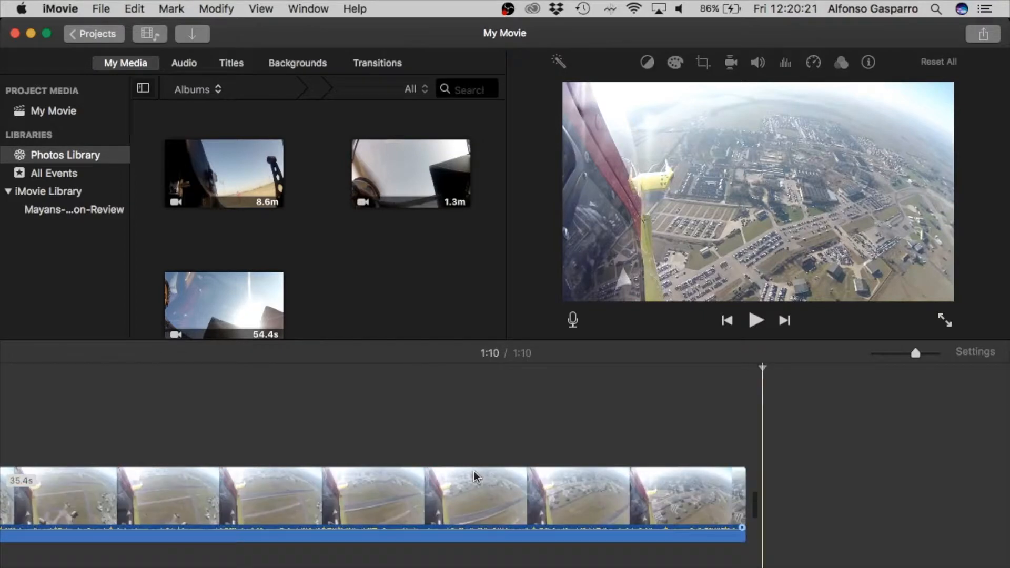
Move the duplicate clip onto the overlay track above the original, aligned with the original's start
scroll(475, 472, left, 5)
scroll(462, 491, left, 6)
click(493, 477)
drag(493, 477, 174, 423)
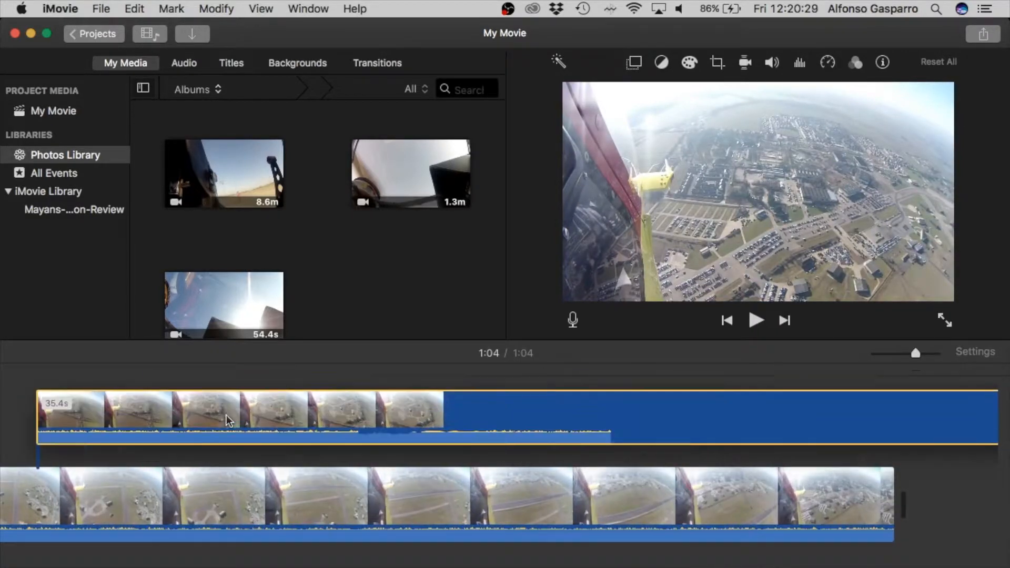
drag(904, 423, 174, 436)
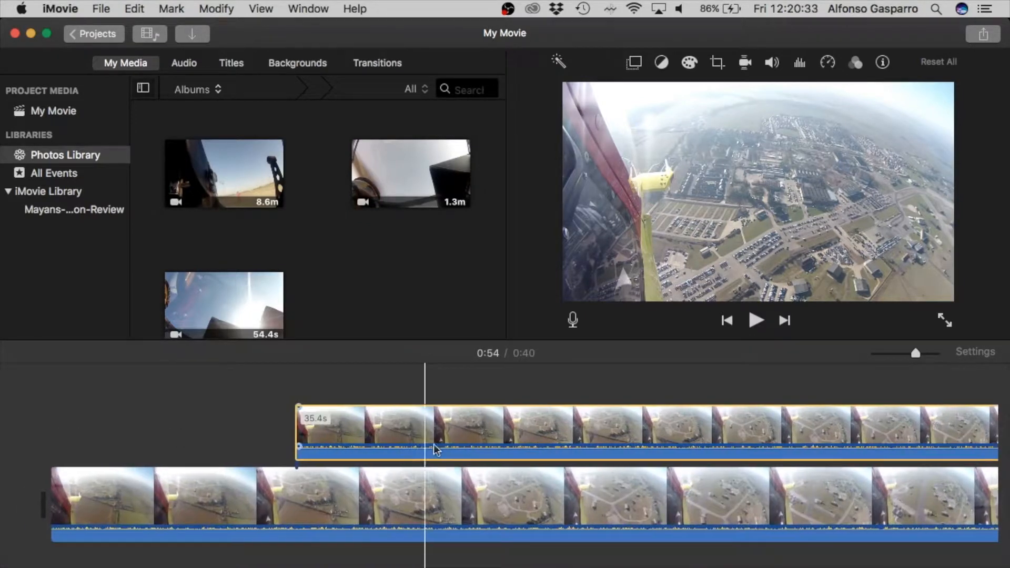
drag(435, 450, 196, 436)
click(45, 392)
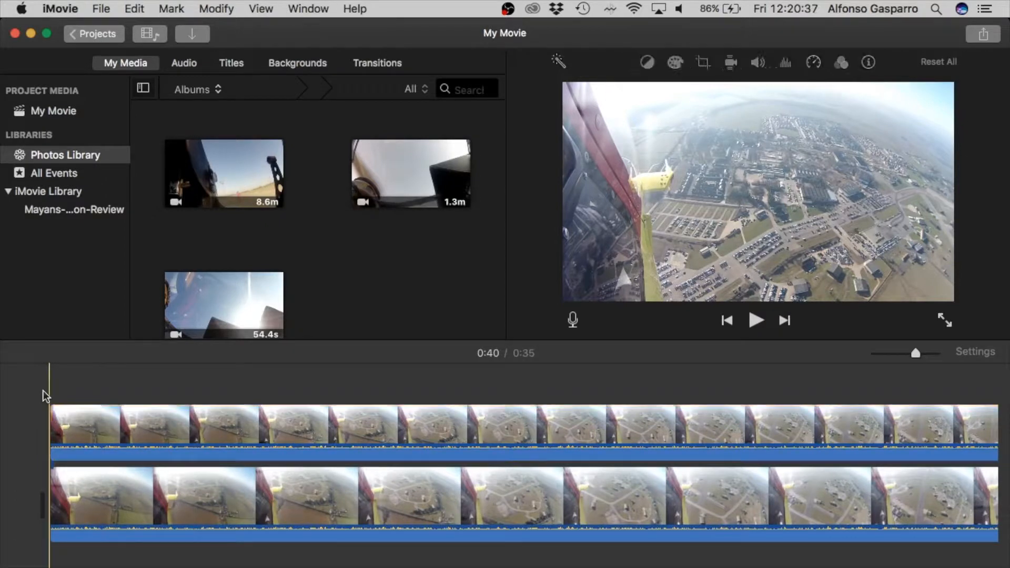
Crop the overlay clip with Crop to Fill, framing the landscape without the aircraft's wing and strut
click(163, 424)
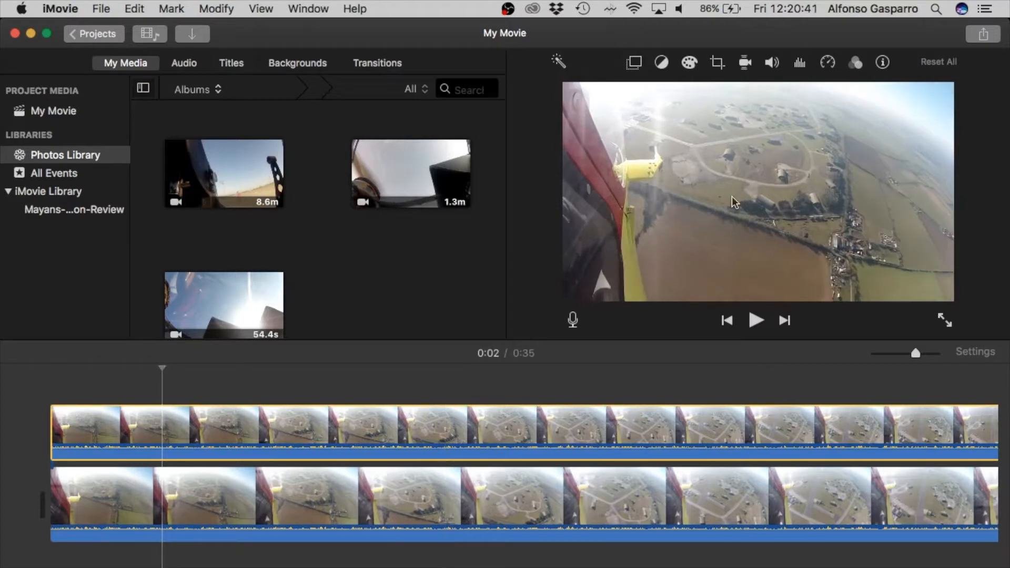
click(717, 64)
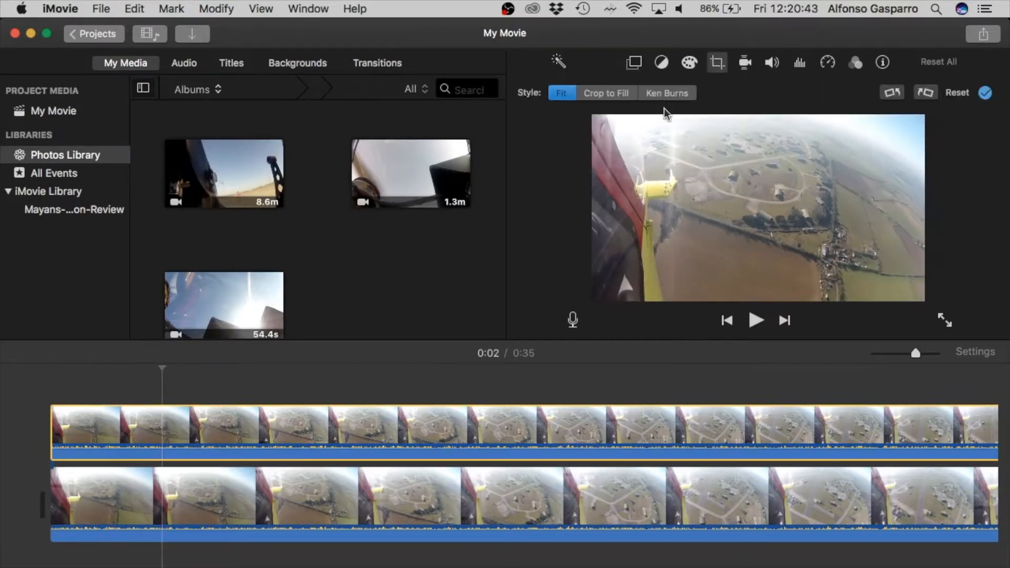
click(608, 94)
drag(591, 121, 686, 177)
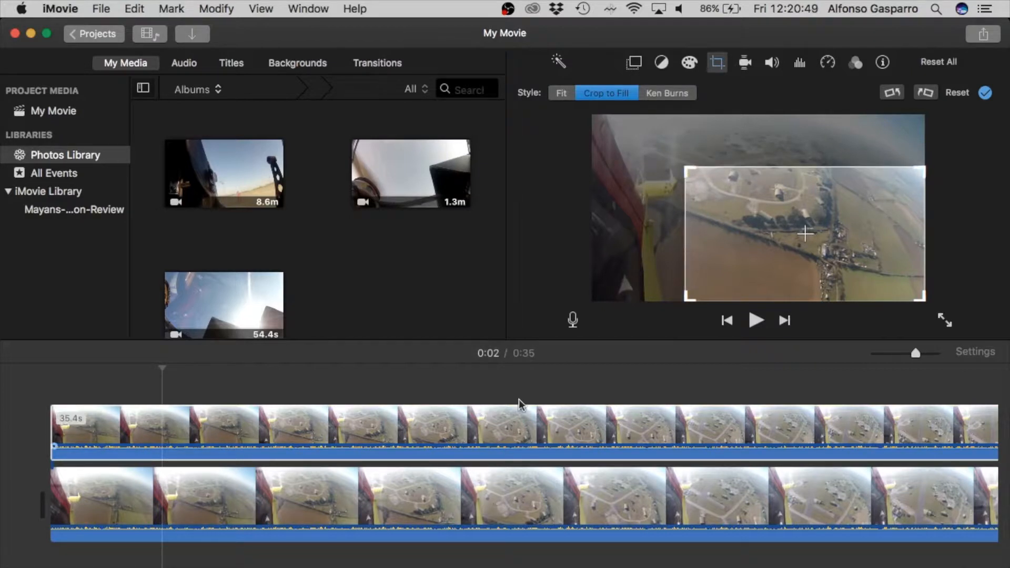
click(528, 390)
Skim the cropped overlay clip through to its end to check the framing for visible aircraft parts
click(568, 418)
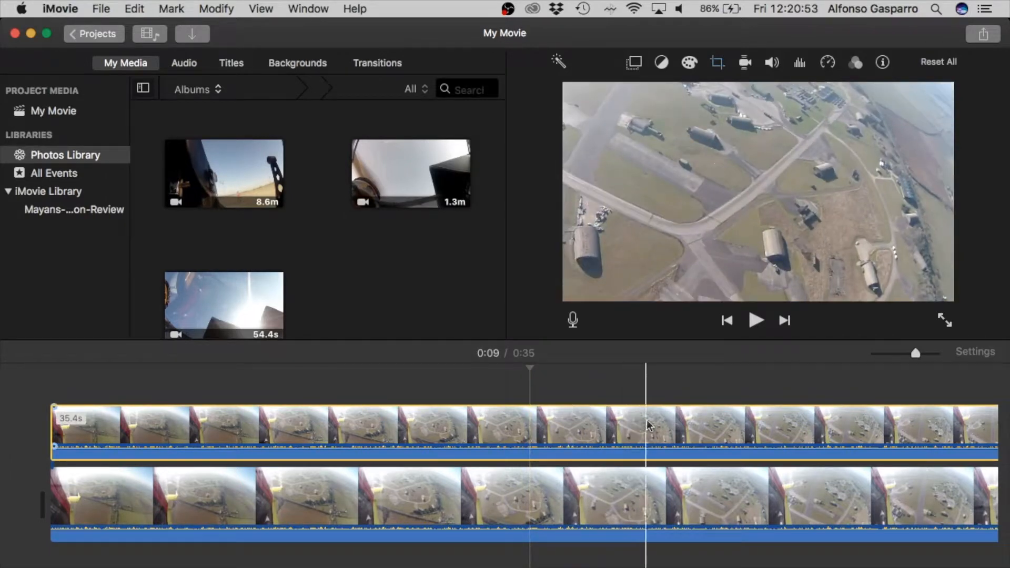
scroll(675, 431, right, 3)
scroll(675, 430, right, 1)
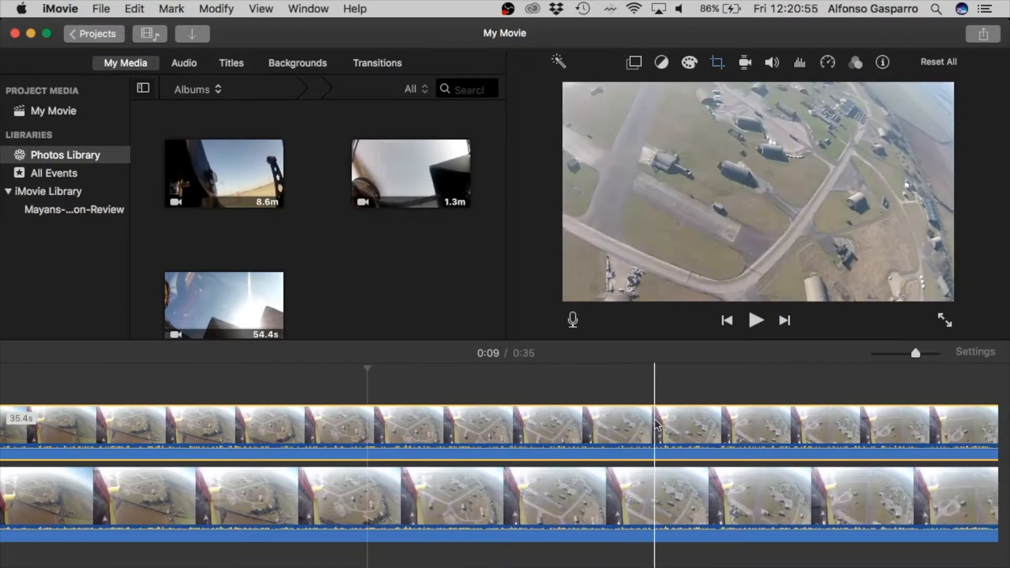
scroll(418, 410, left, 2)
scroll(419, 410, left, 2)
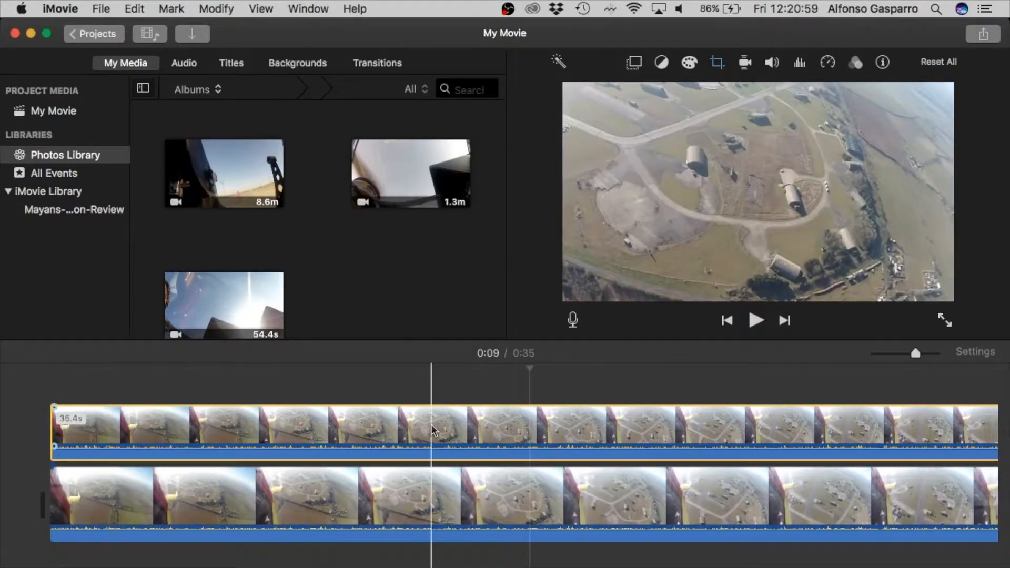
scroll(431, 429, right, 15)
scroll(431, 430, right, 7)
scroll(432, 430, left, 11)
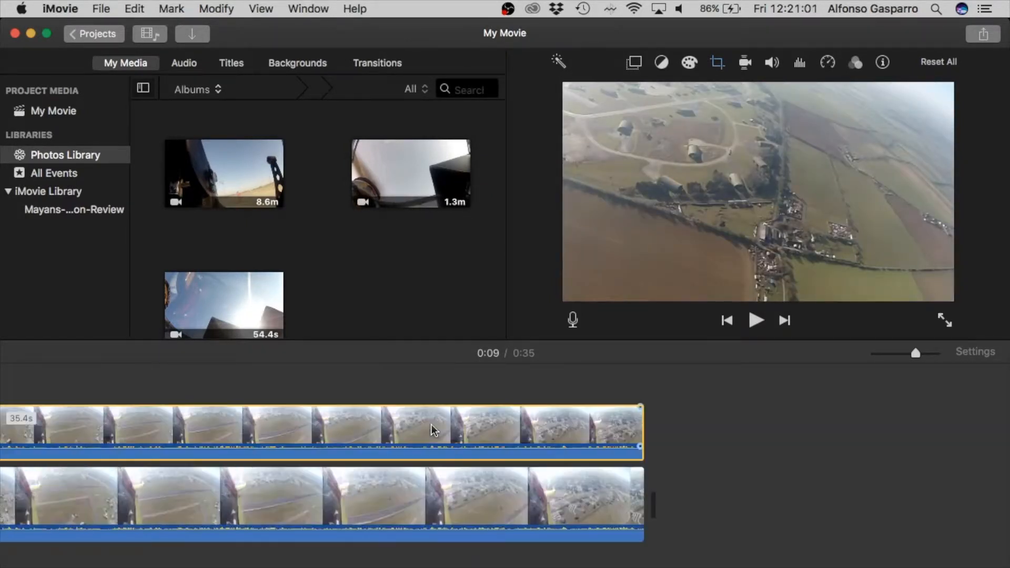
click(580, 431)
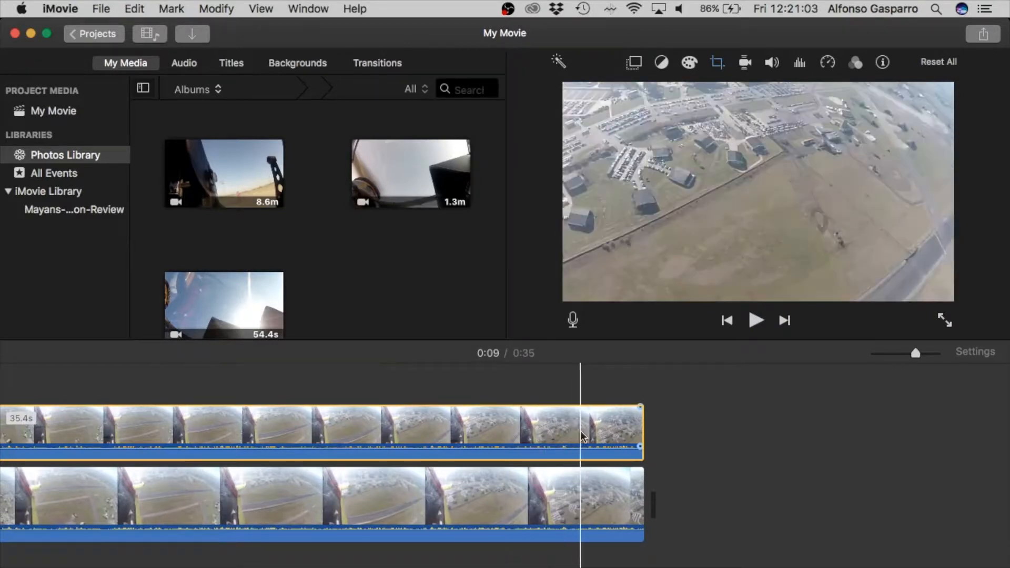
Tighten the overlay clip's crop frame slightly at its upper-left corner, using the frame at 0:34 near the end
click(608, 431)
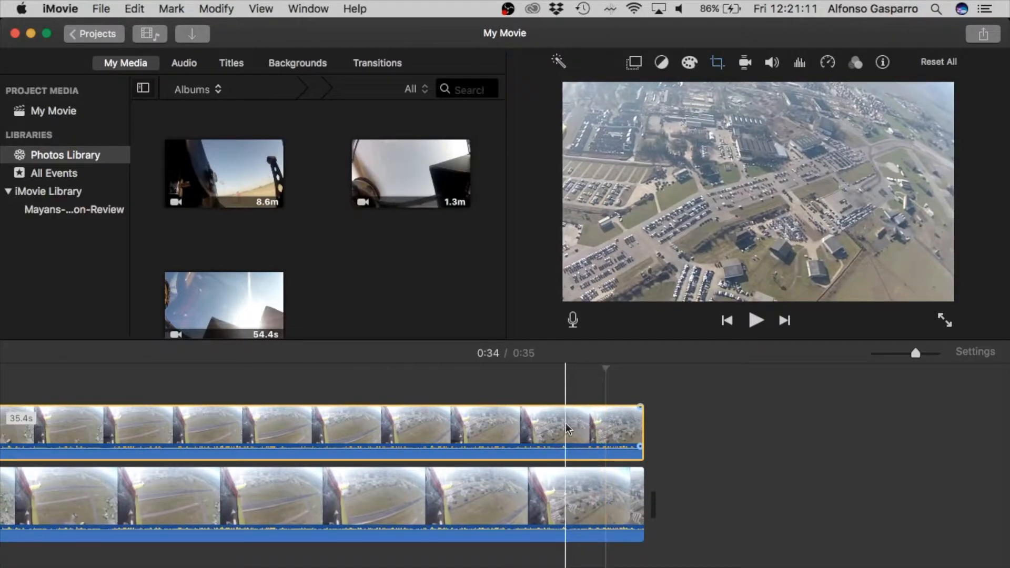
click(582, 429)
click(600, 427)
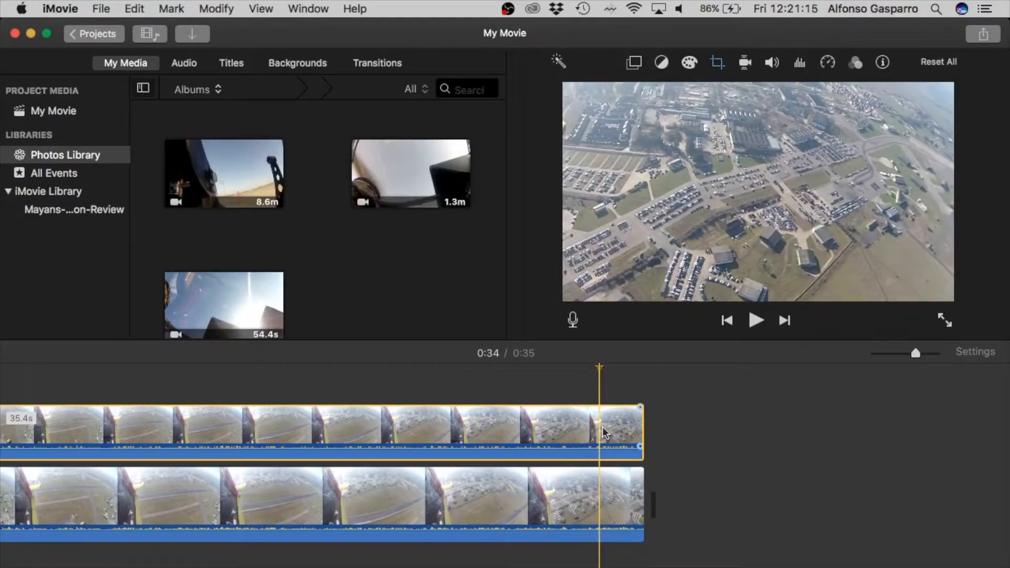
click(717, 64)
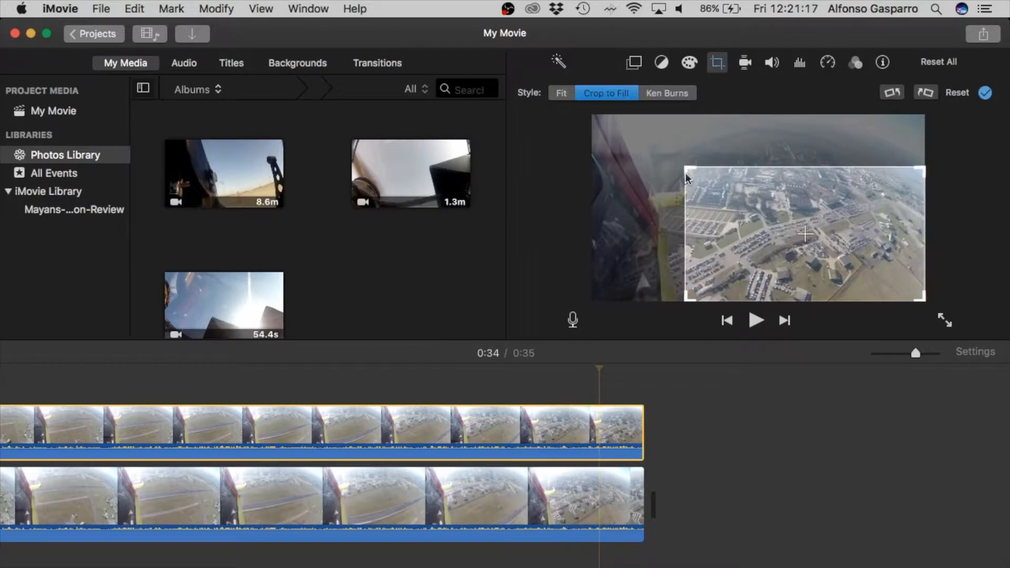
drag(689, 172, 693, 174)
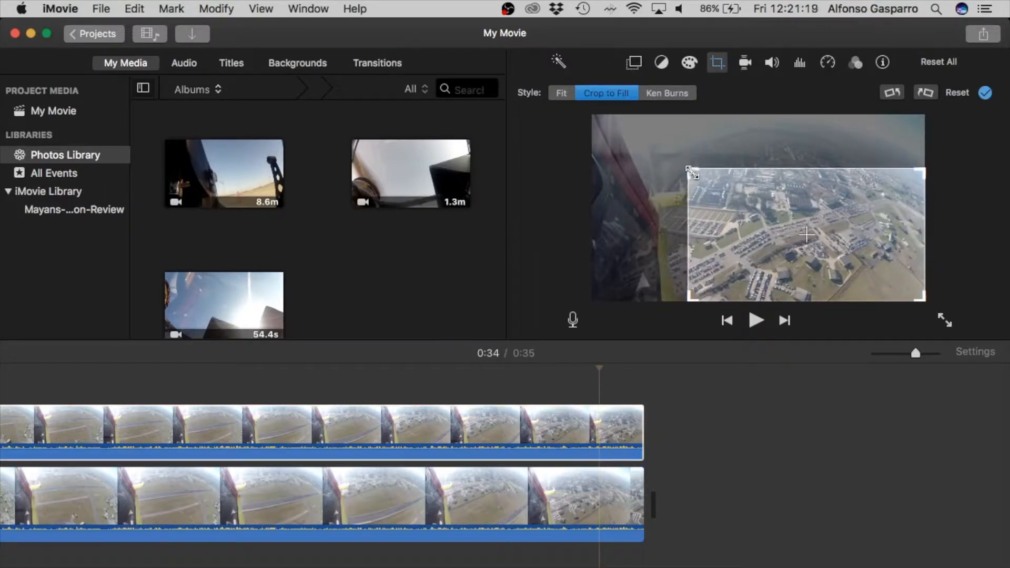
click(614, 379)
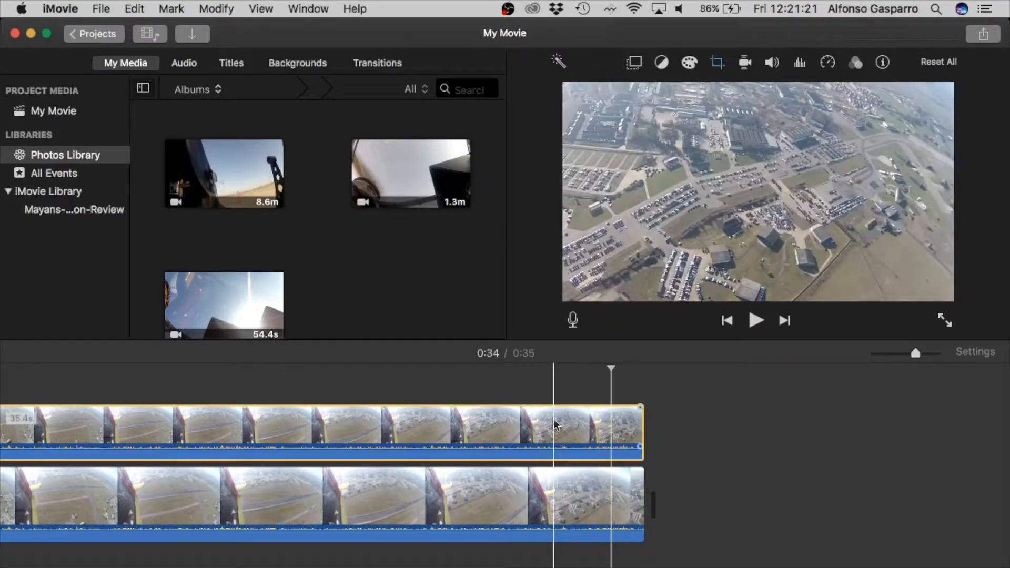
Color-correct the overlay clip by removing all saturation, lowering the highlights and darkening the midtones and shadows
scroll(604, 428, left, 10)
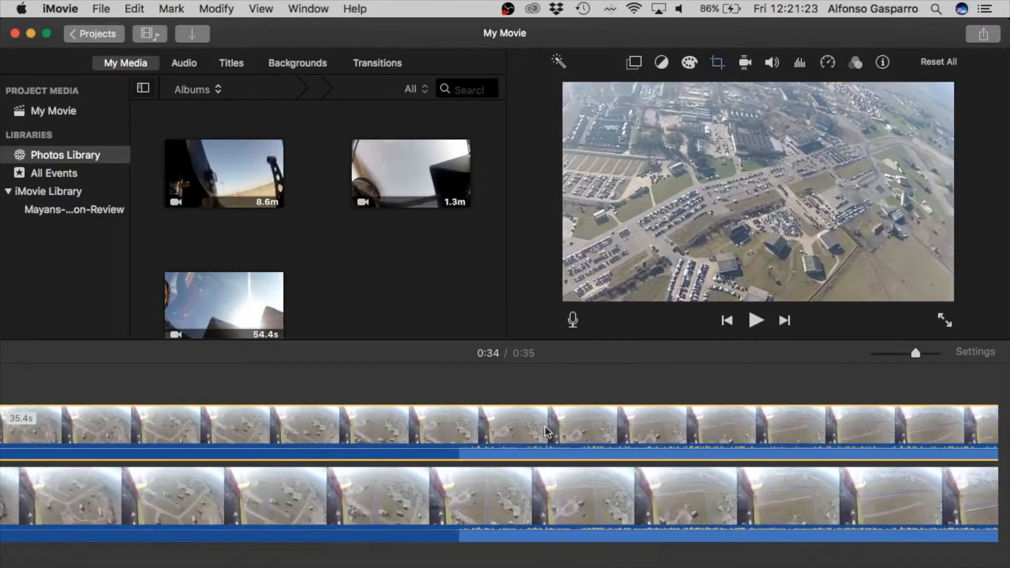
click(592, 429)
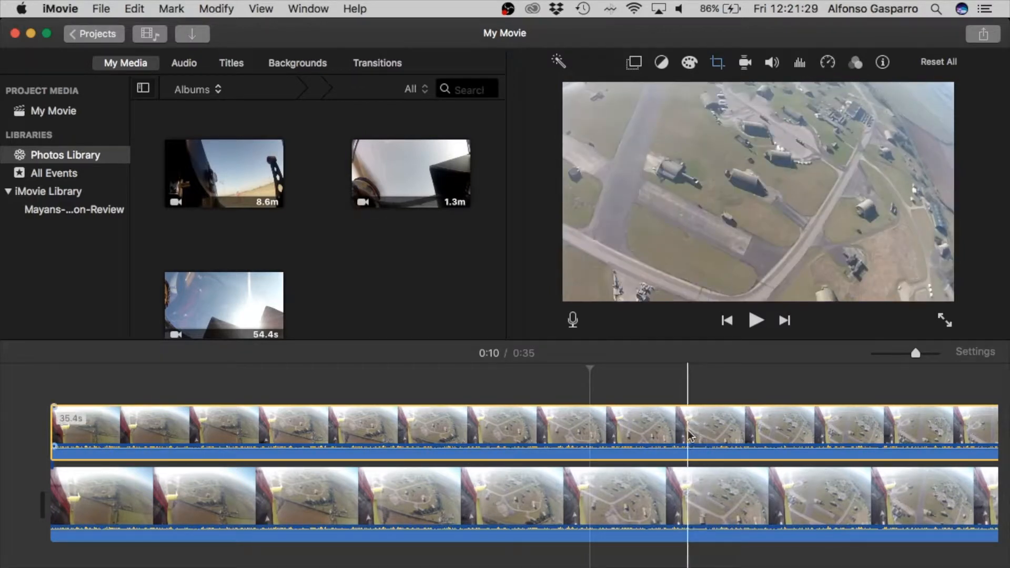
click(689, 62)
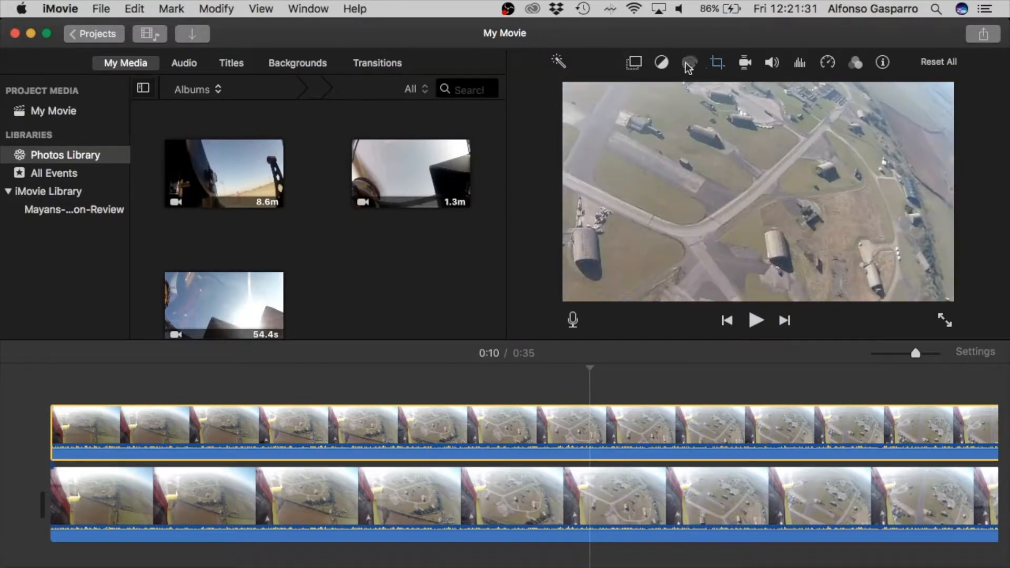
drag(841, 92, 803, 89)
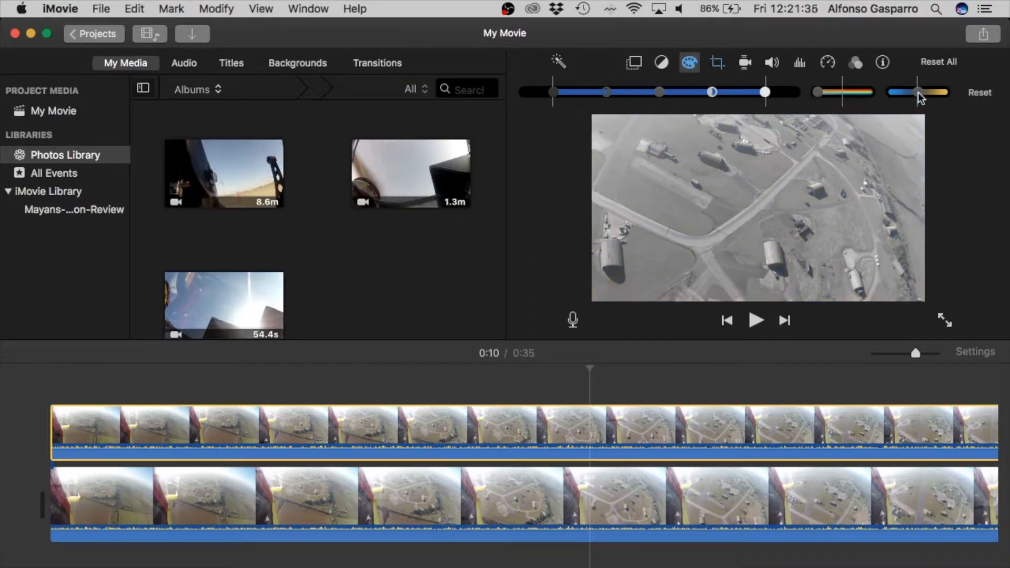
mouse_move(916, 92)
mouse_down()
mouse_move(900, 94)
mouse_move(916, 88)
mouse_up()
drag(715, 99, 738, 101)
drag(646, 95, 569, 91)
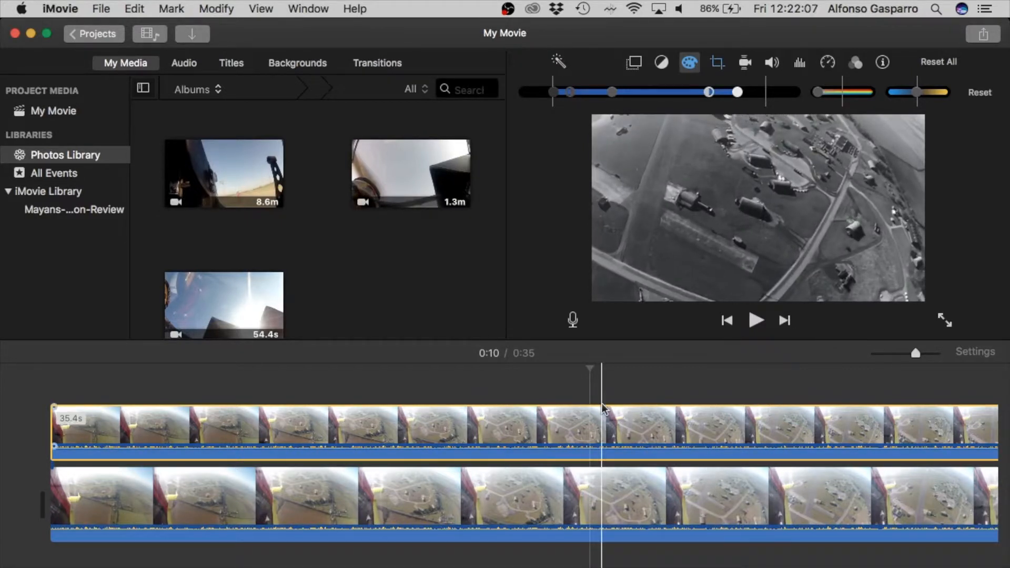
Apply the Aged Film clip filter to the overlay clip
click(856, 64)
click(681, 96)
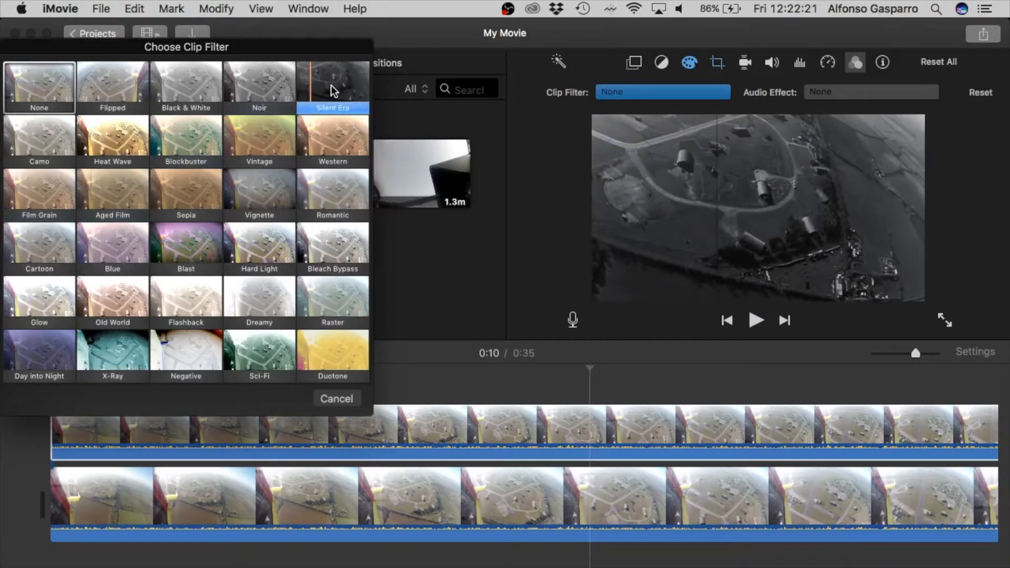
click(125, 197)
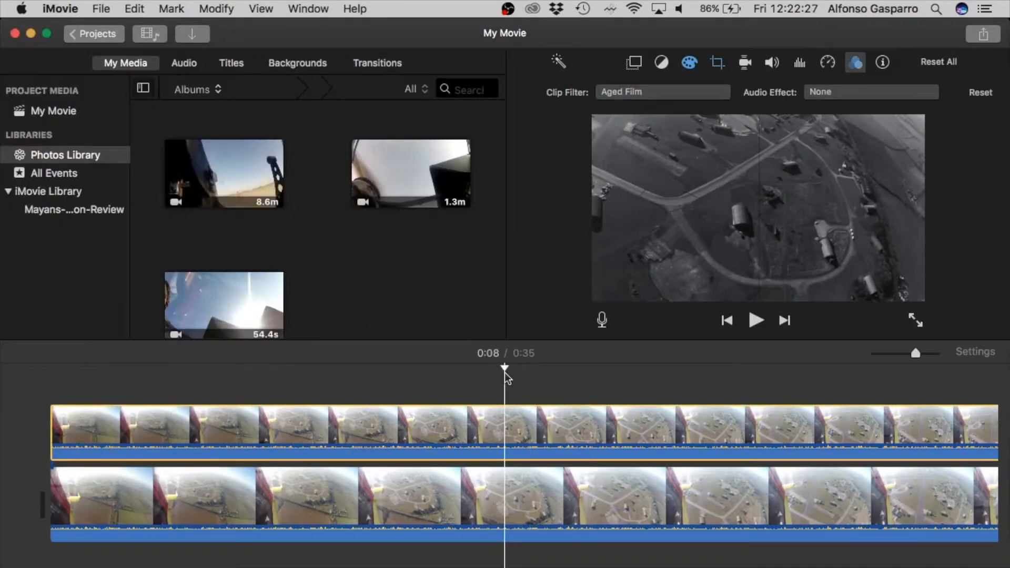
Play back the filtered clip in the viewer and in full screen to check the old-film look
key(space)
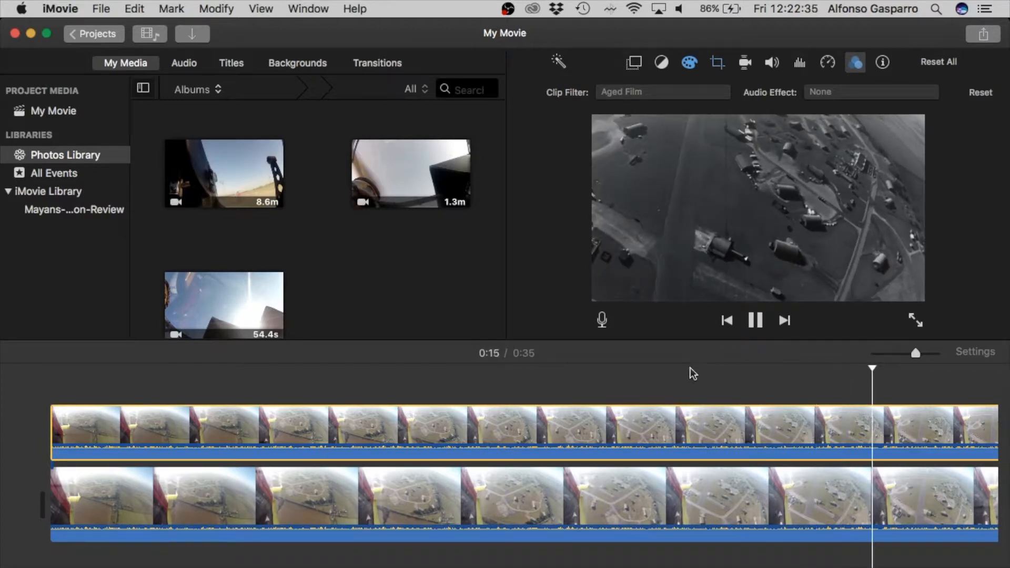
key(space)
scroll(690, 373, right, 5)
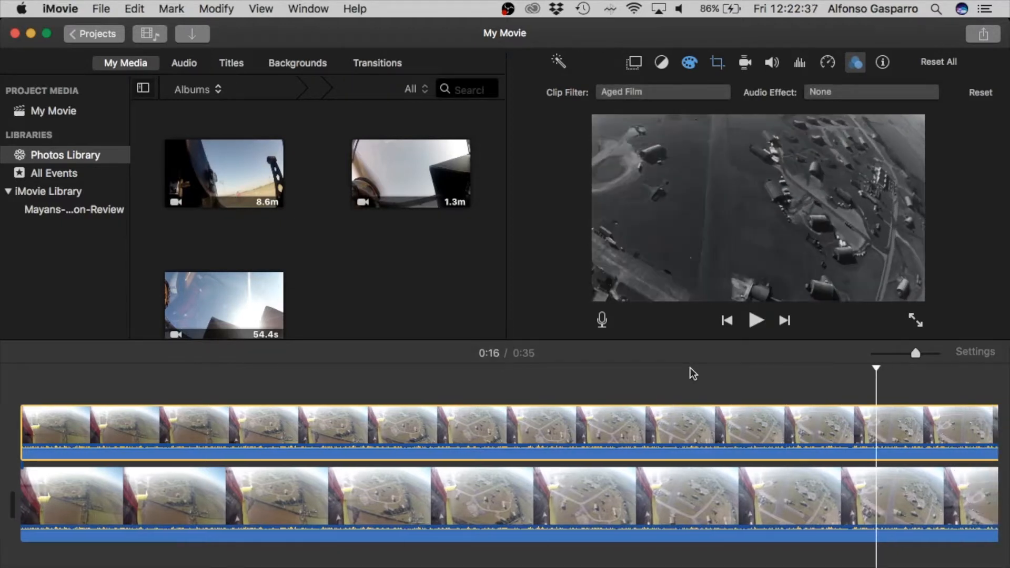
click(915, 320)
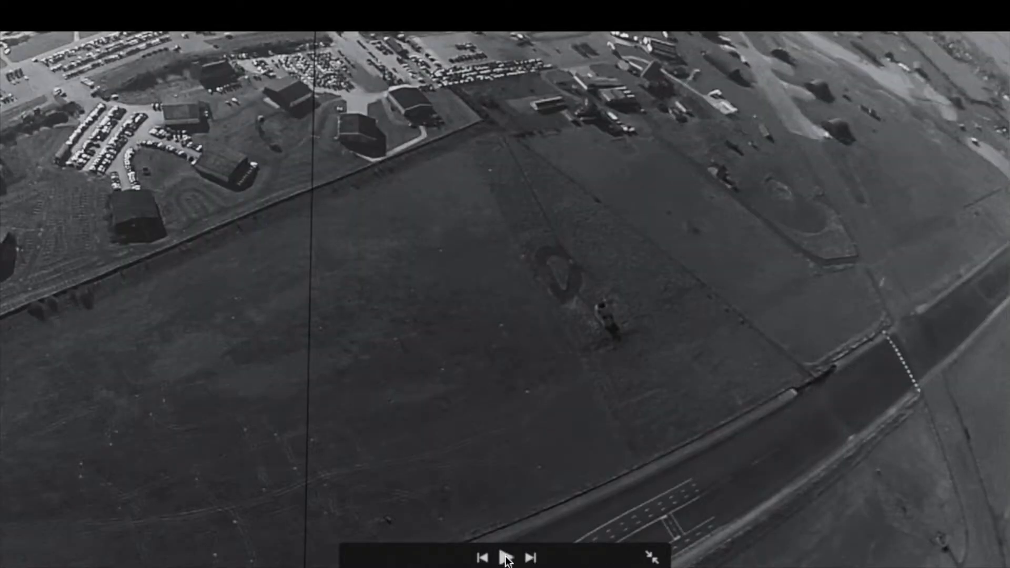
click(655, 556)
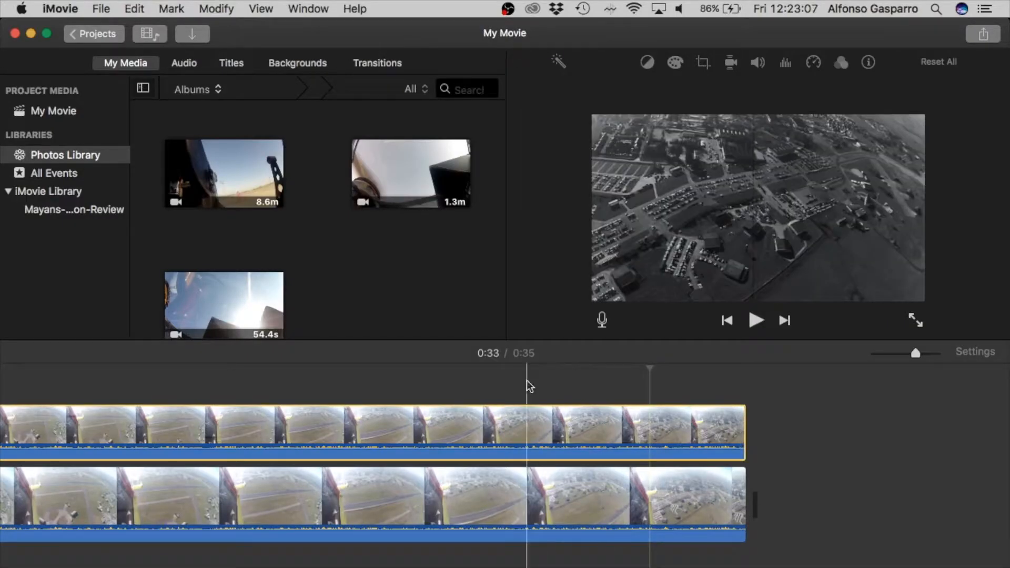
Select the overlay clip around 0:16 and change its overlay mode from Cutaway to Split Screen
scroll(524, 388, left, 6)
scroll(523, 389, left, 2)
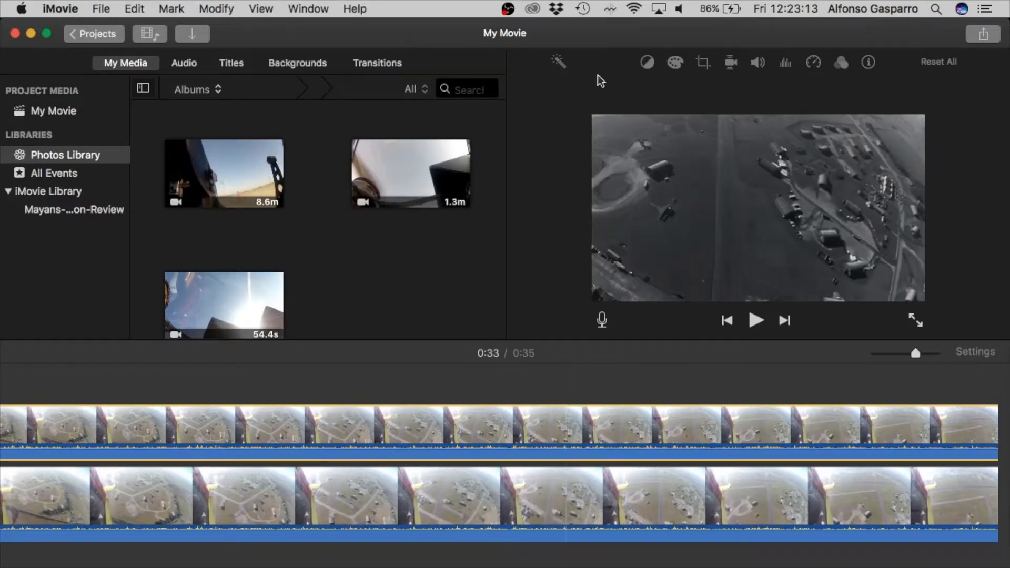
click(612, 389)
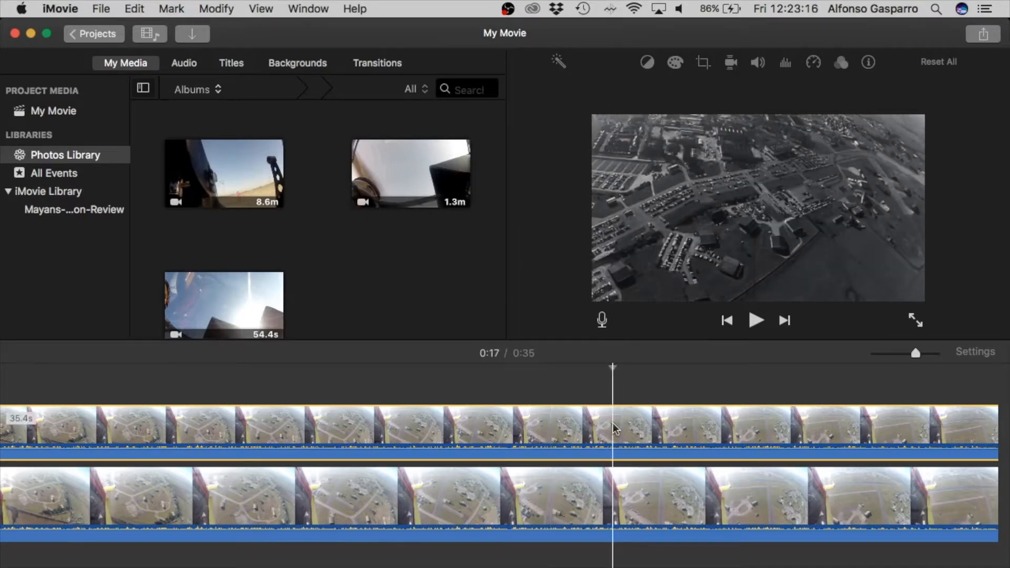
click(559, 391)
click(548, 424)
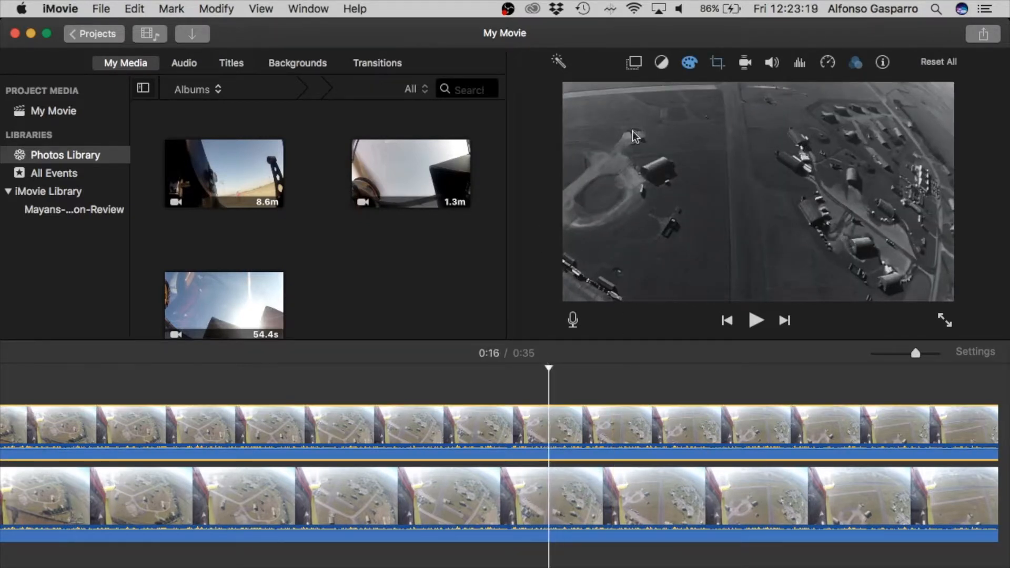
click(633, 62)
click(591, 92)
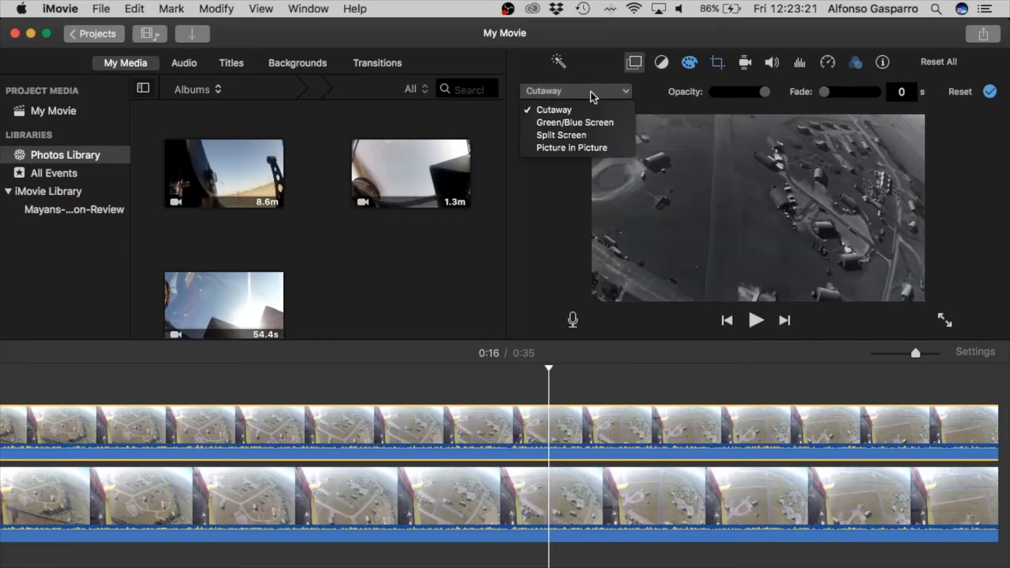
click(575, 136)
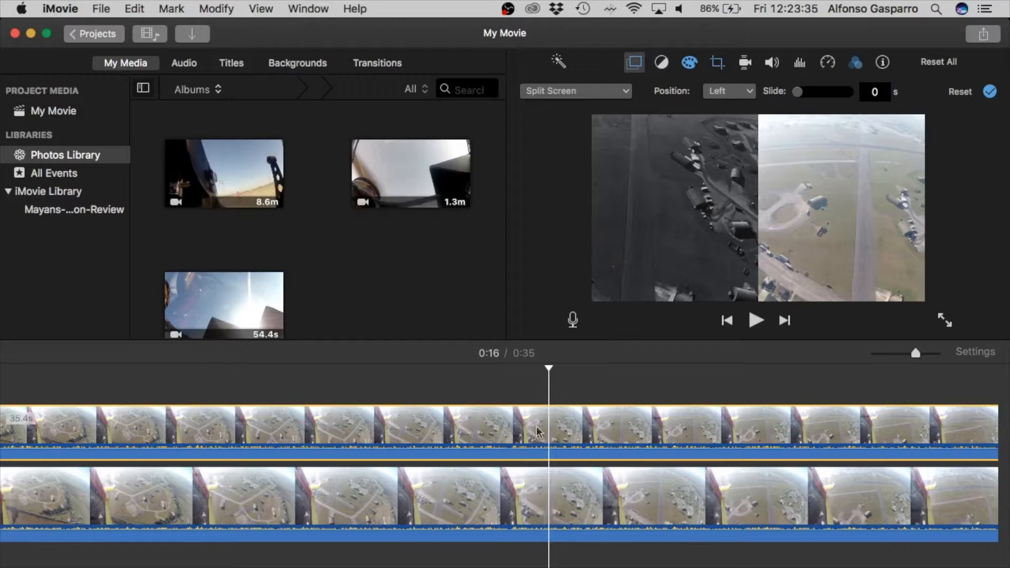
Play the split-screen comparison from the beginning of the movie in full screen, then return to the editor
click(589, 387)
scroll(589, 386, left, 10)
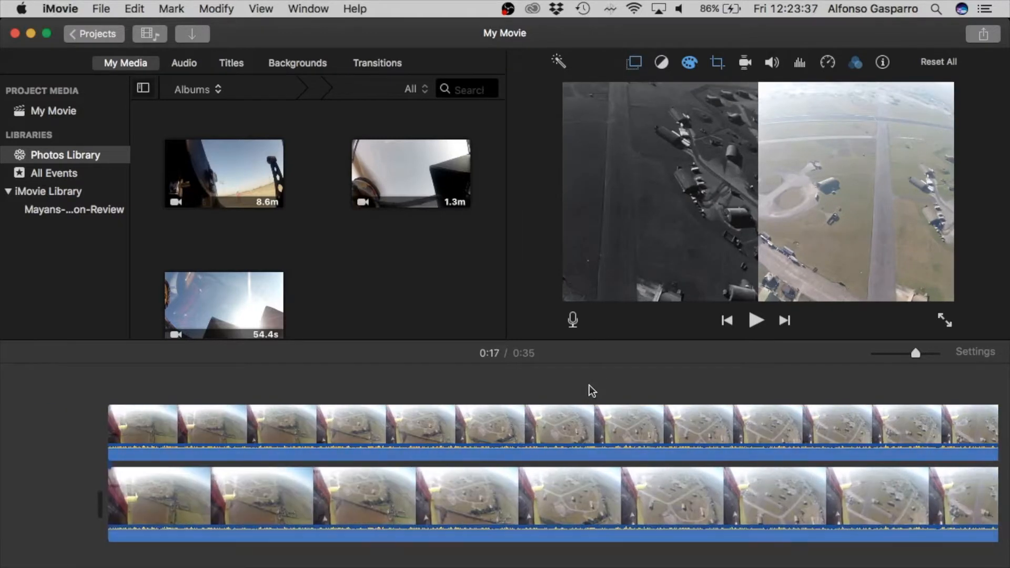
click(31, 384)
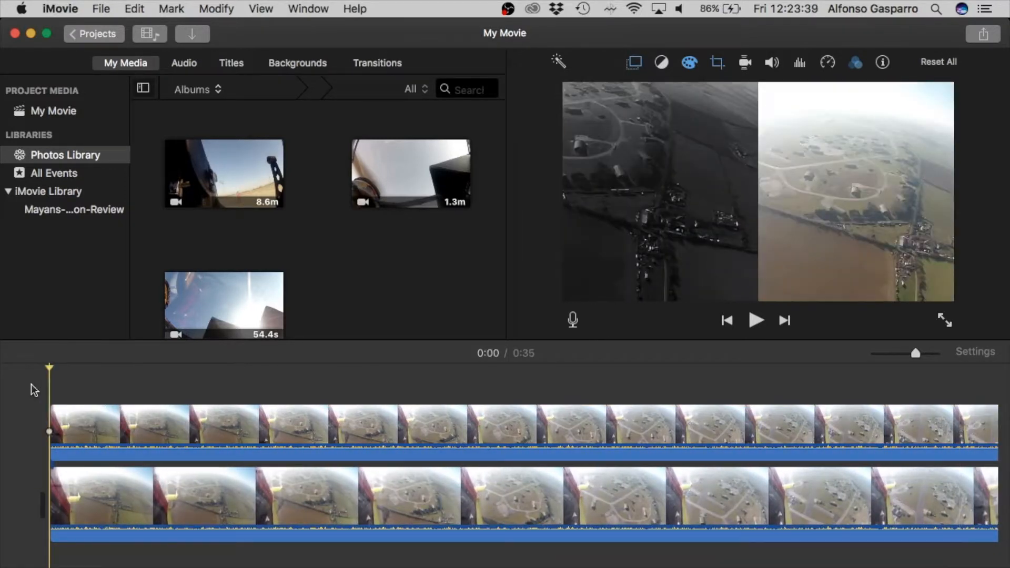
click(943, 321)
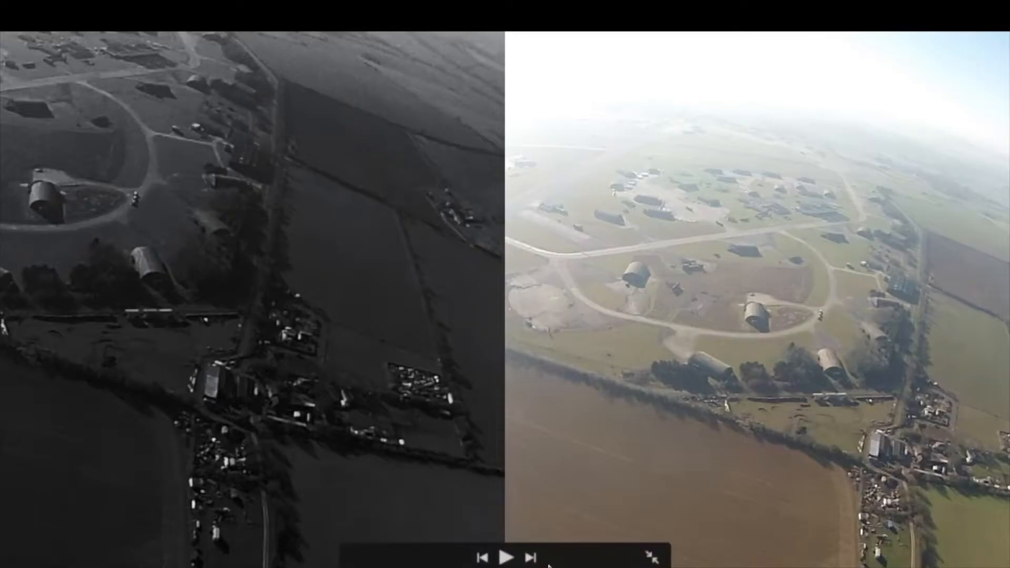
click(505, 559)
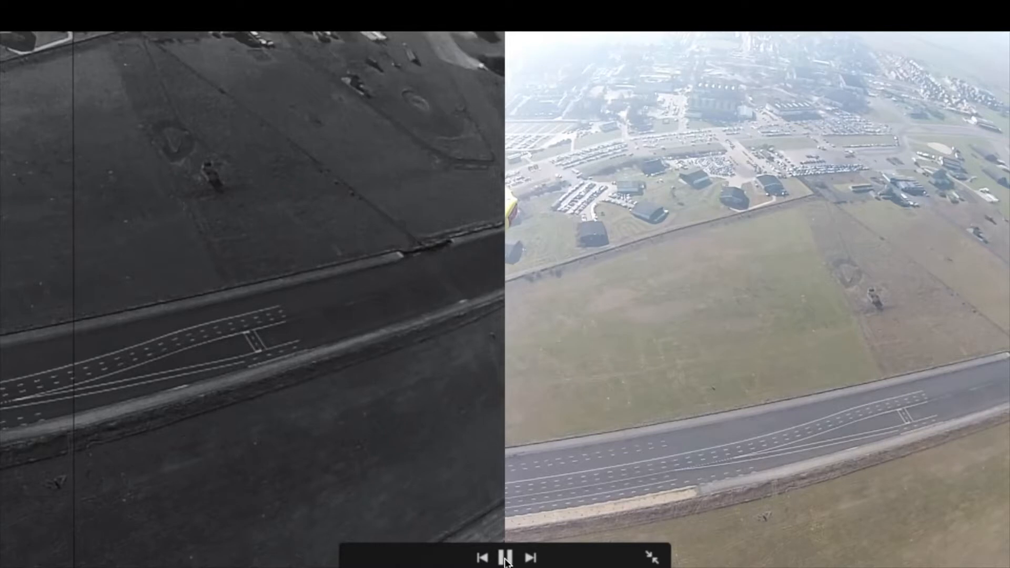
click(505, 558)
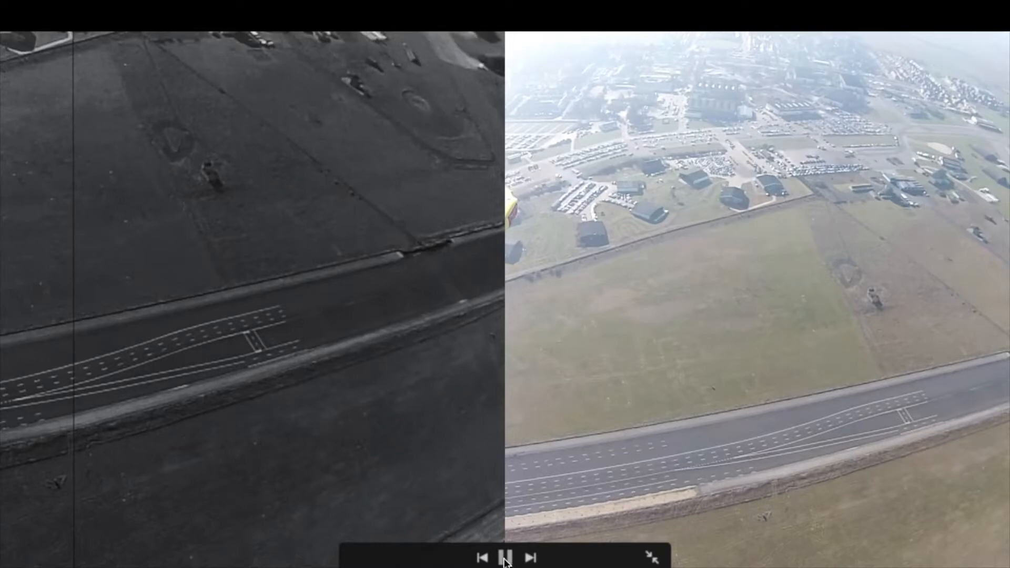
click(650, 555)
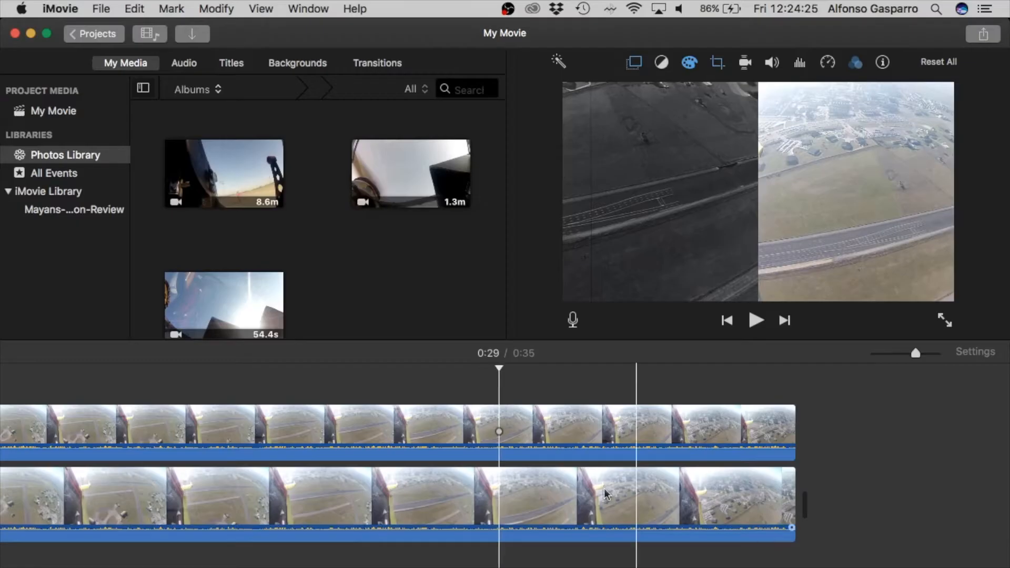
Copy the aged-film overlay clip and paste the duplicate at the end of the movie
scroll(582, 465, left, 5)
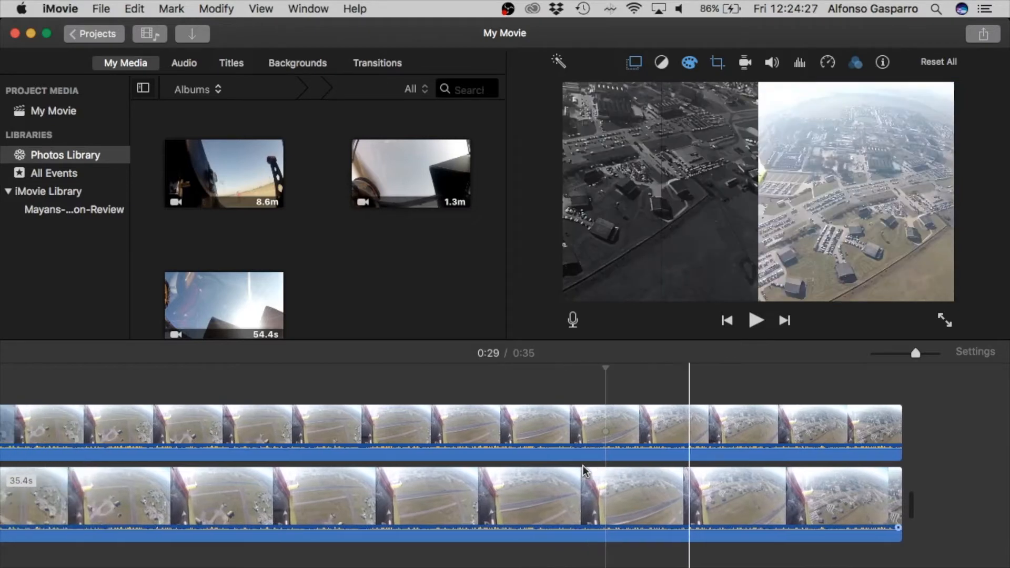
scroll(583, 466, right, 8)
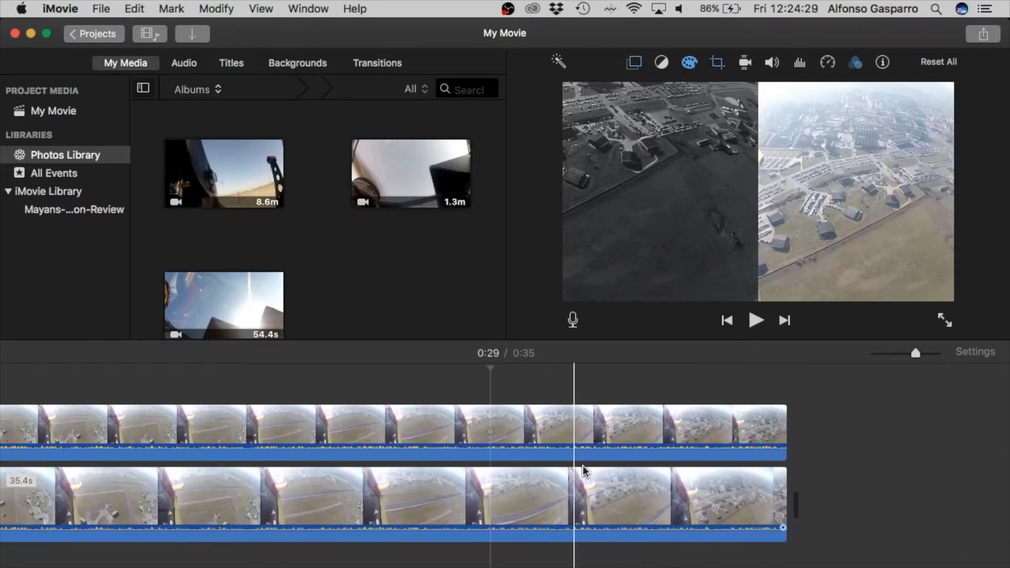
scroll(582, 466, left, 10)
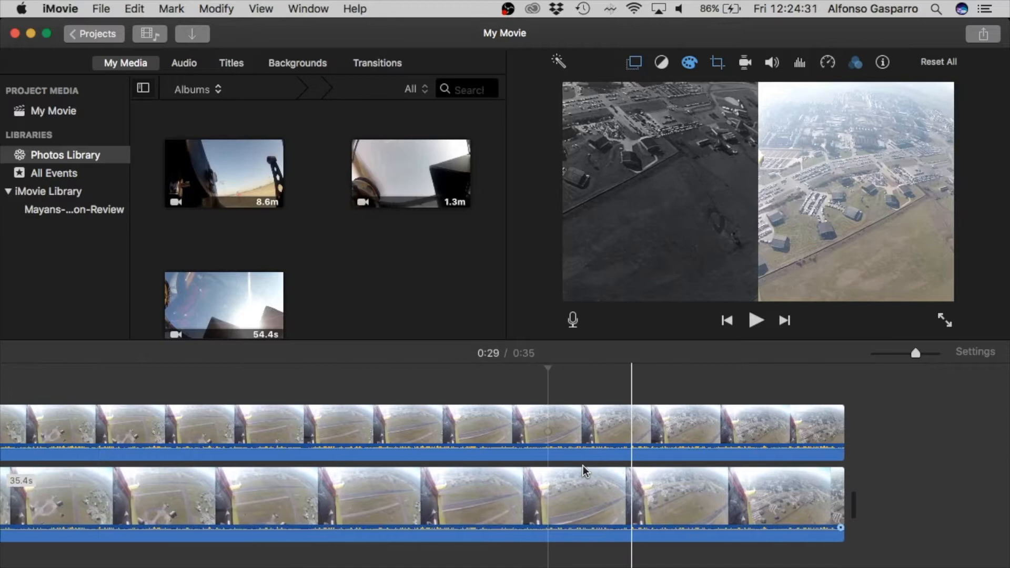
scroll(582, 465, left, 4)
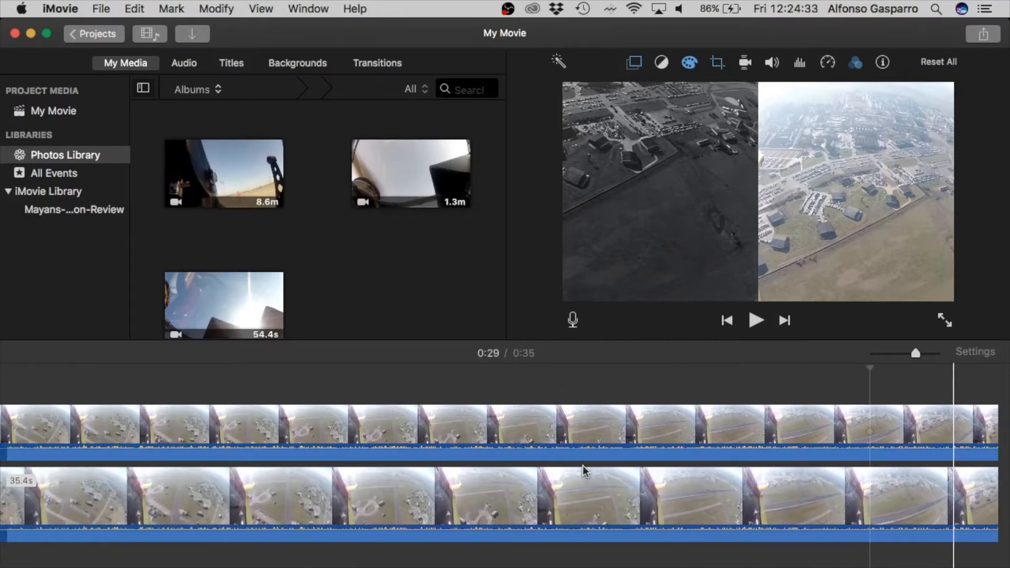
scroll(583, 466, right, 7)
scroll(583, 465, right, 10)
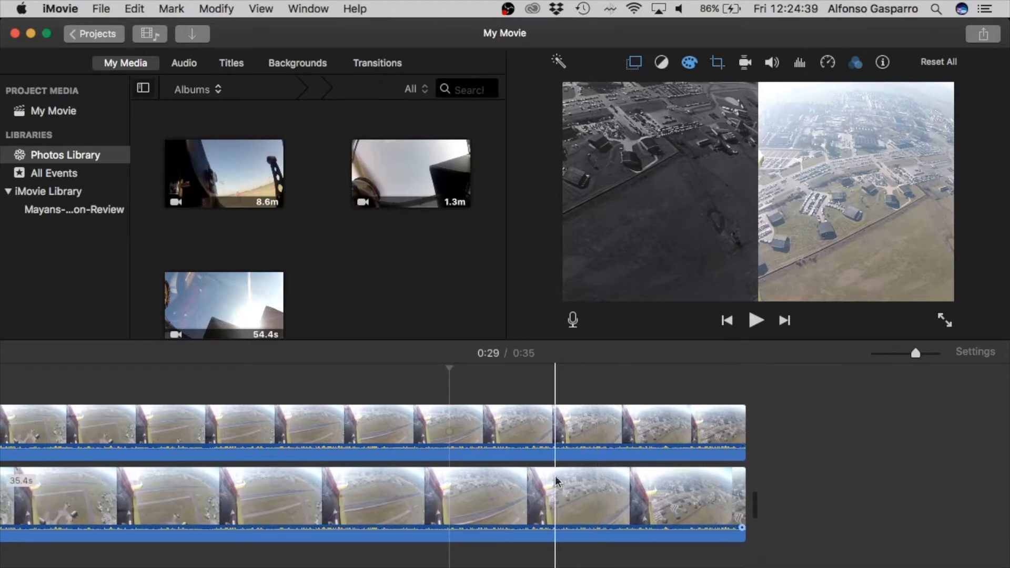
click(574, 426)
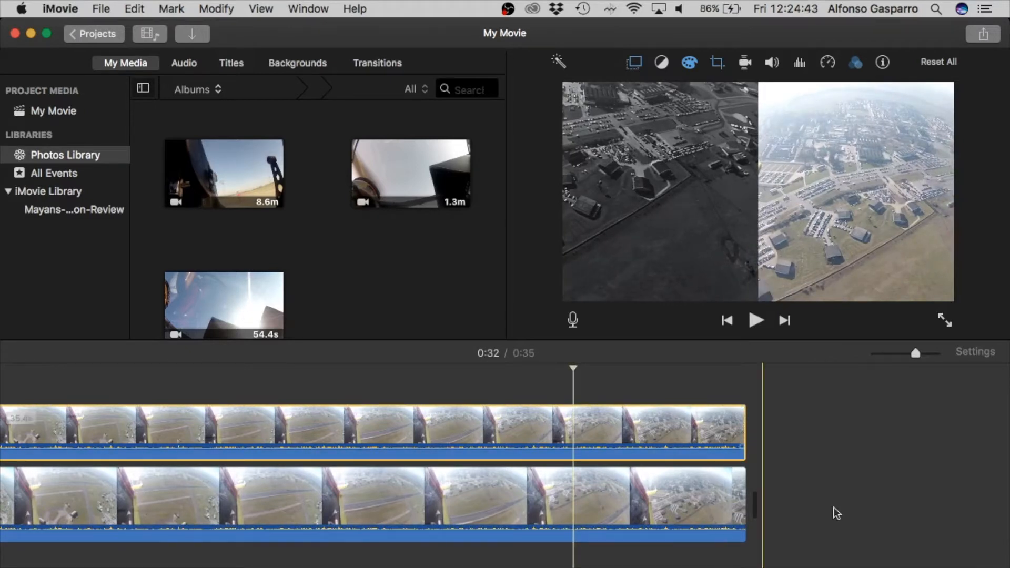
click(794, 494)
key(super+v)
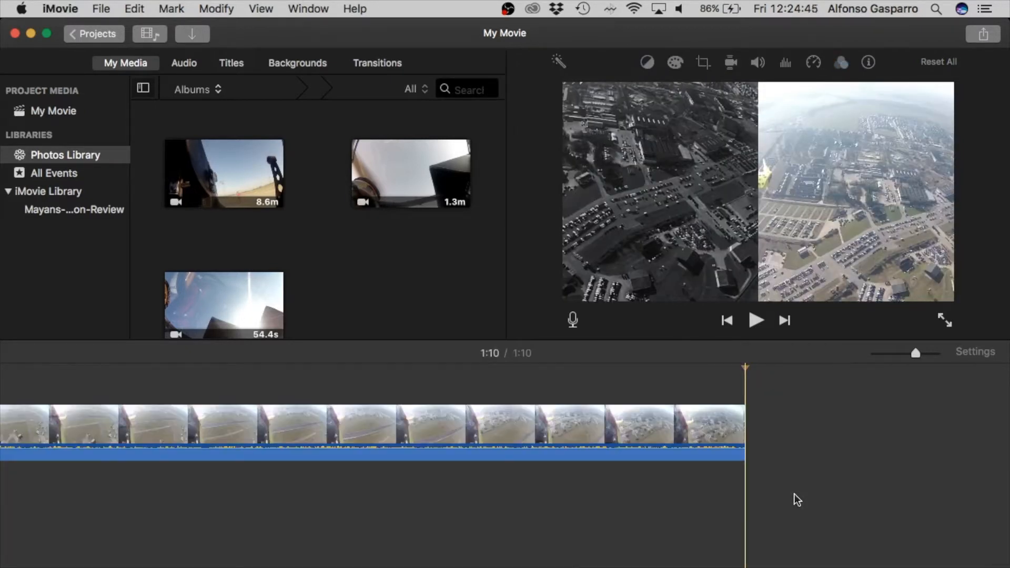
Move the pasted black-and-white clip down into the main track, directly after the original clip
scroll(582, 493, left, 5)
scroll(582, 493, left, 3)
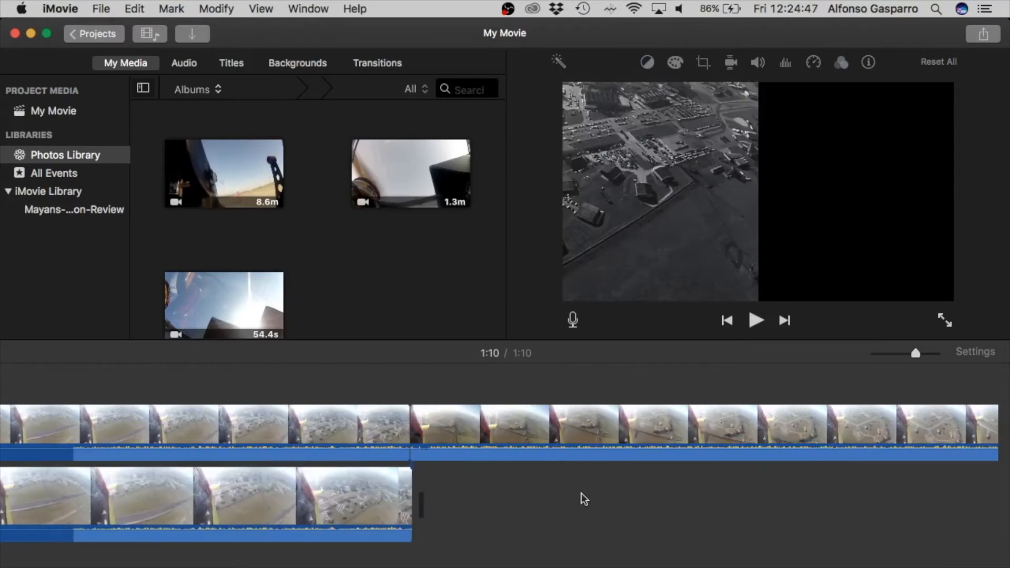
click(561, 429)
drag(584, 424, 593, 482)
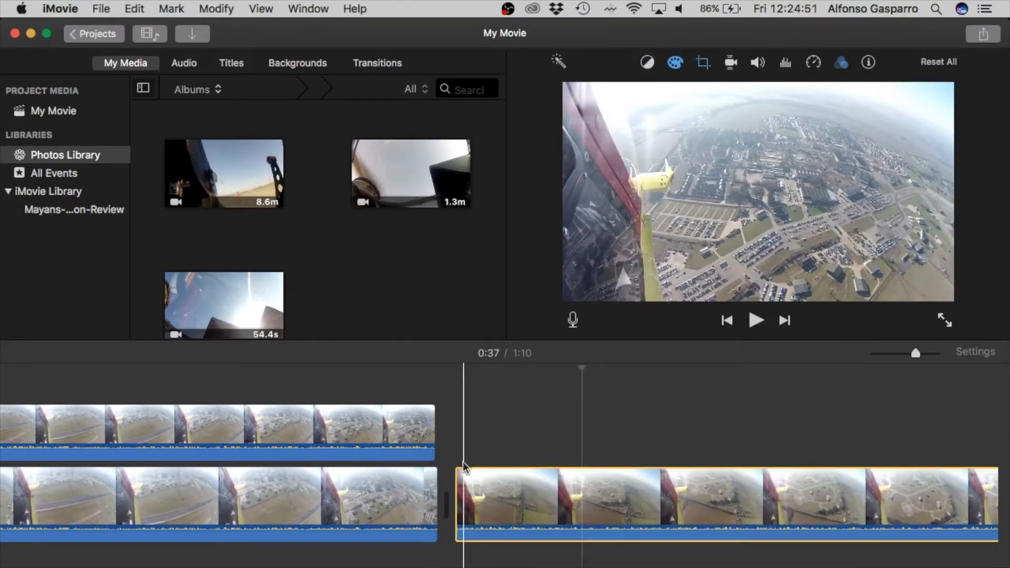
Play back the full-frame black-and-white copy from its start and check several points through to its end
click(518, 480)
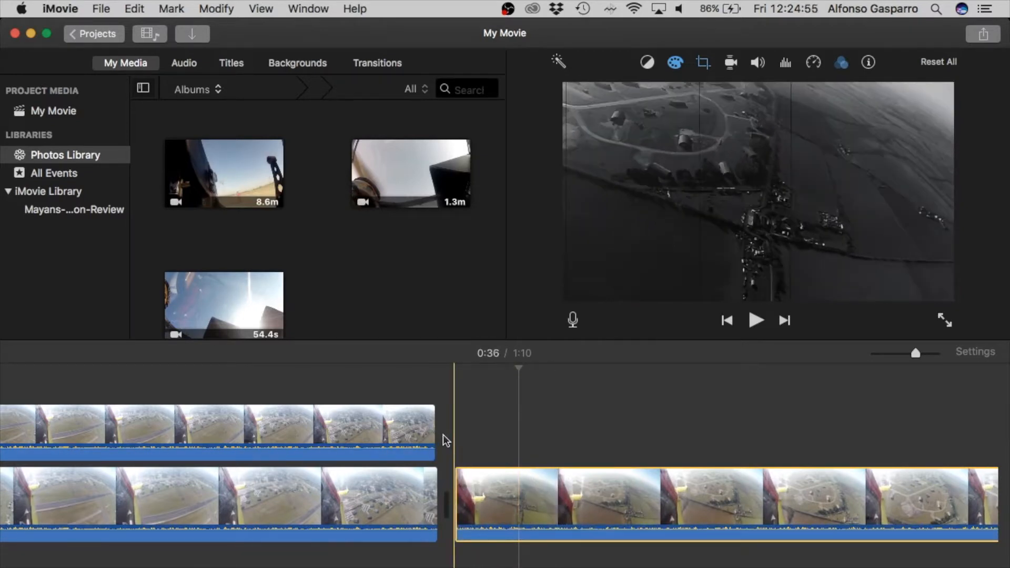
key(space)
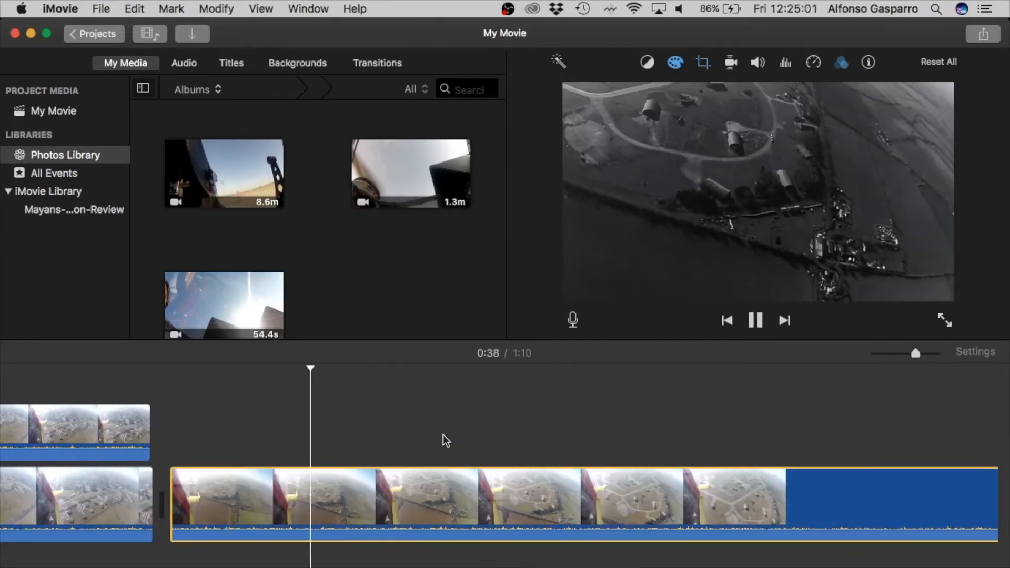
key(space)
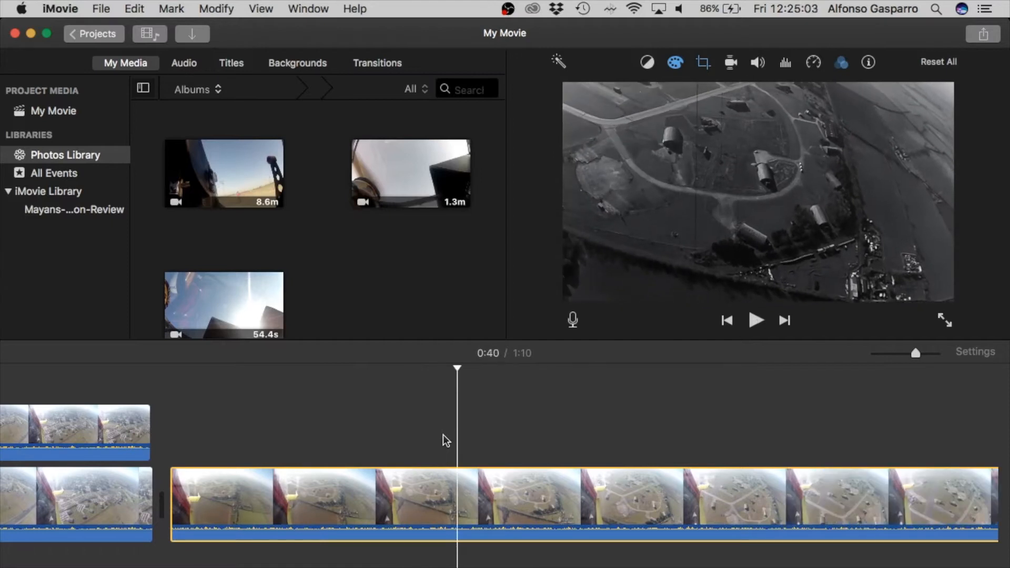
scroll(443, 435, right, 5)
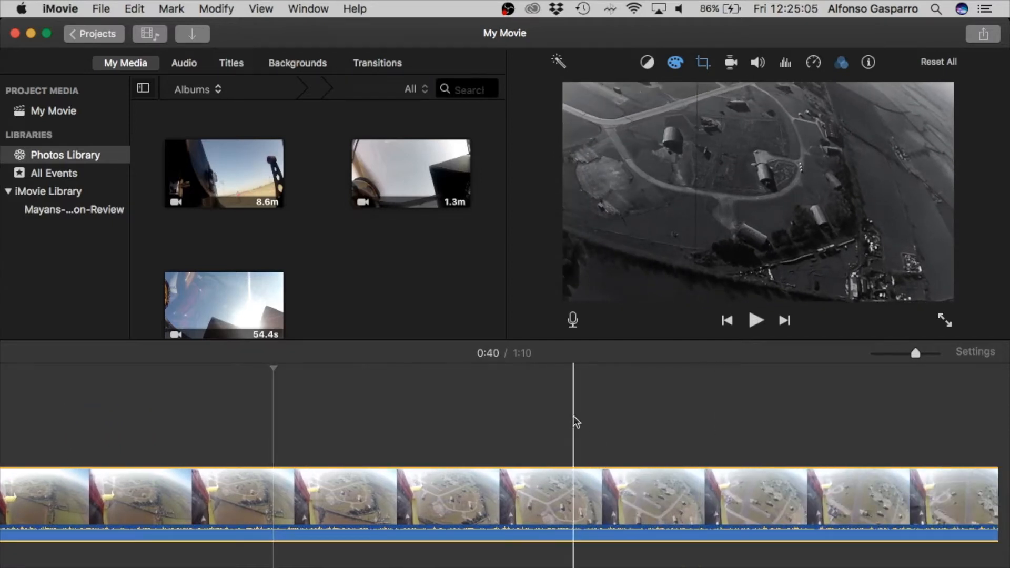
key(space)
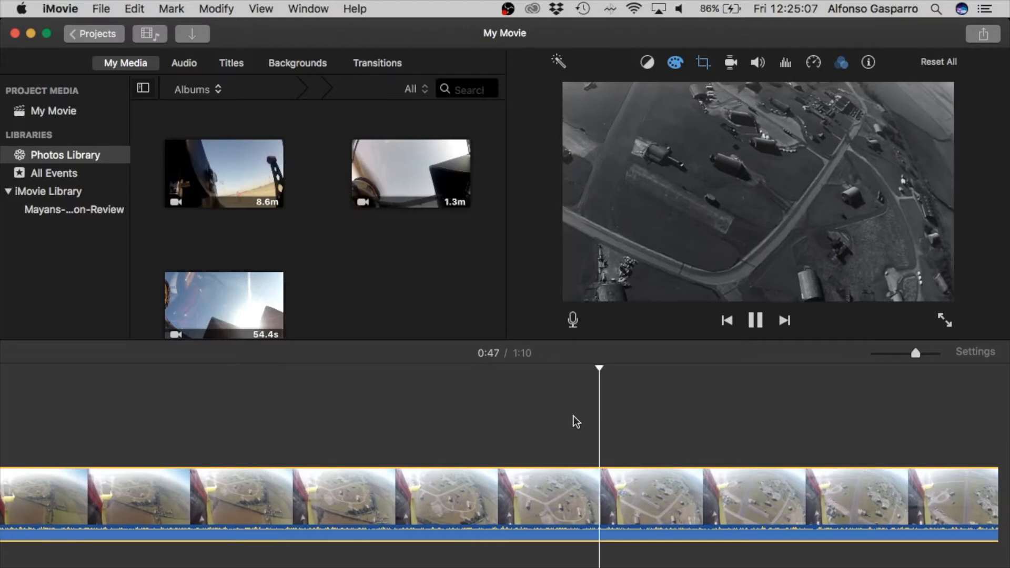
scroll(573, 416, right, 5)
scroll(573, 416, right, 5)
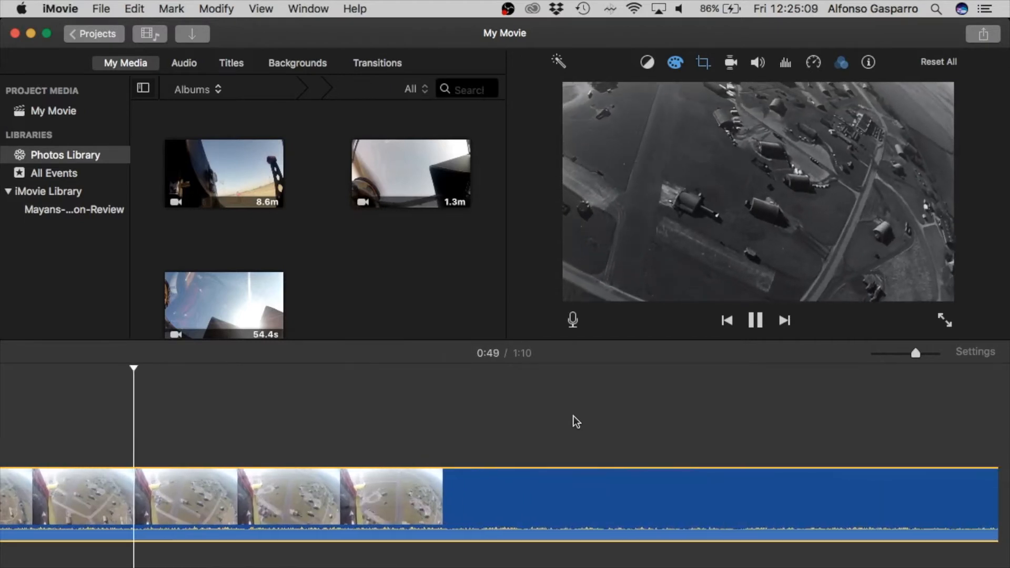
scroll(573, 416, right, 3)
click(574, 415)
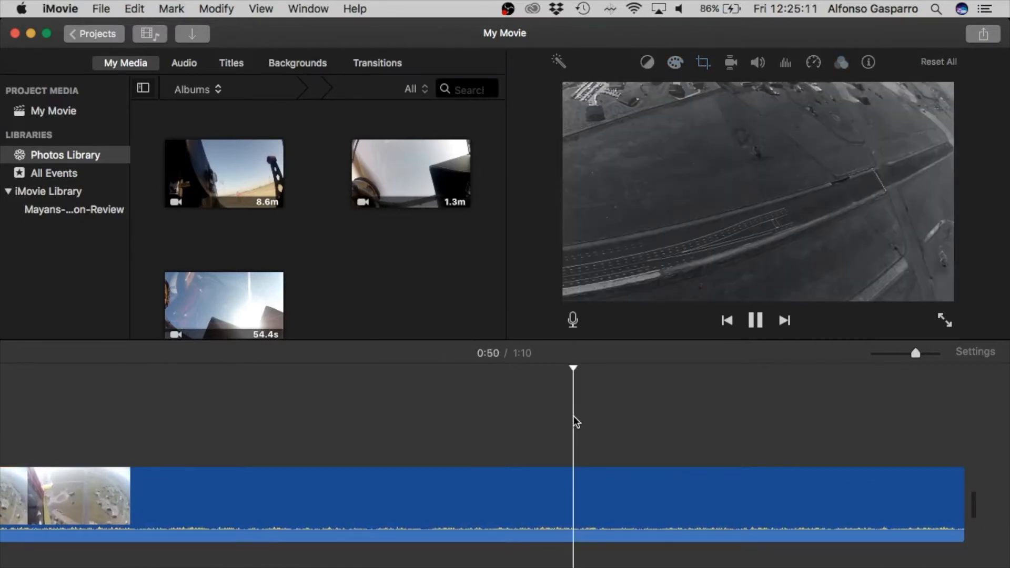
click(768, 419)
click(891, 423)
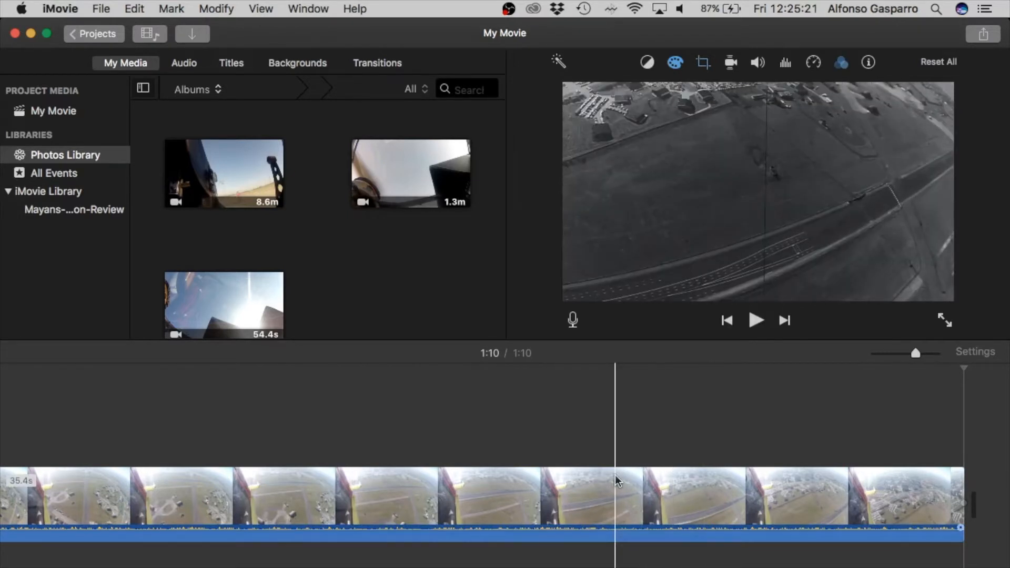
Review the timeline from the split-screen section through the full-frame black-and-white clip, checking frames along the way
scroll(614, 475, left, 5)
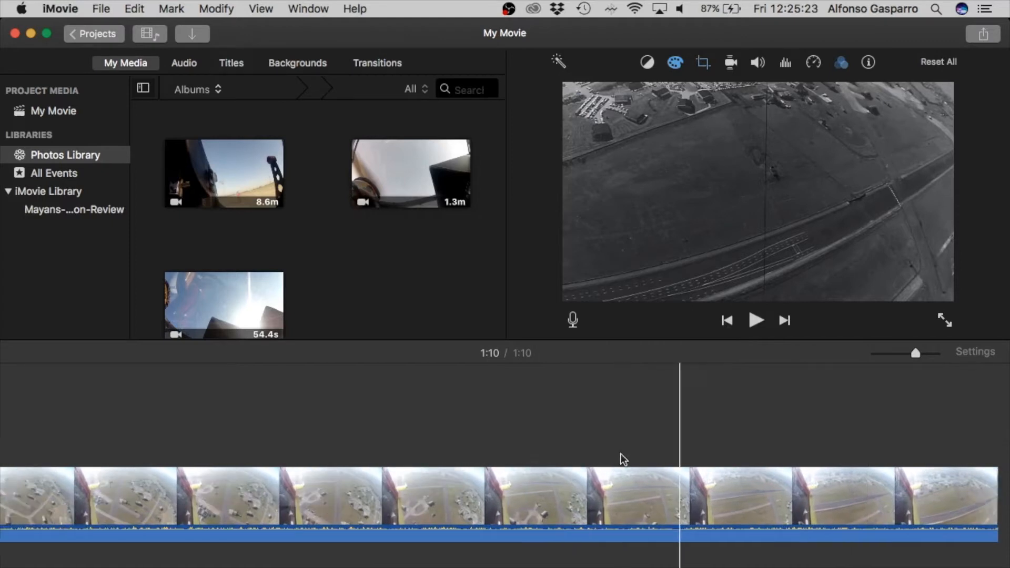
scroll(621, 453, left, 5)
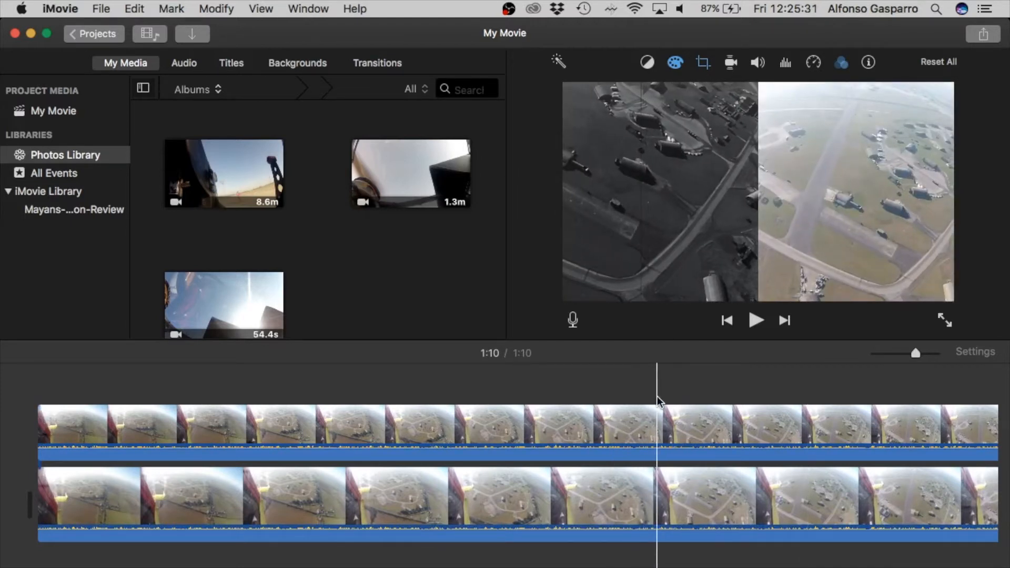
scroll(657, 399, right, 5)
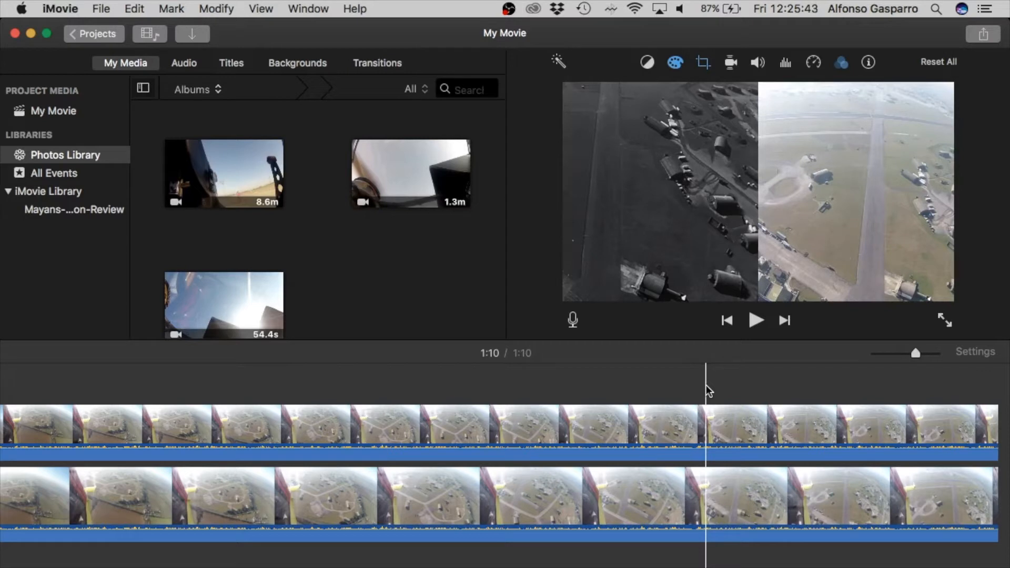
scroll(724, 414, right, 10)
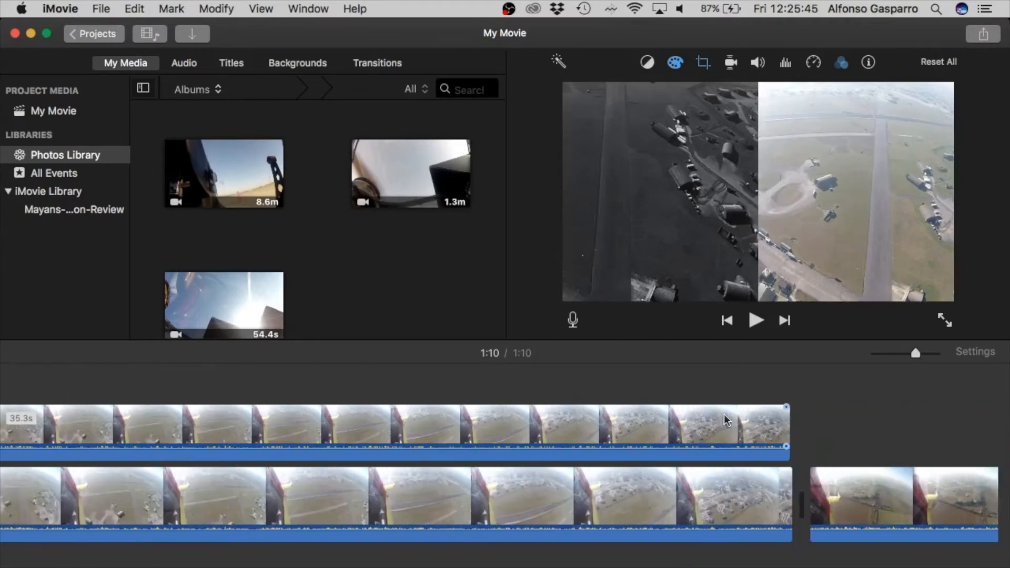
scroll(723, 415, right, 3)
click(727, 427)
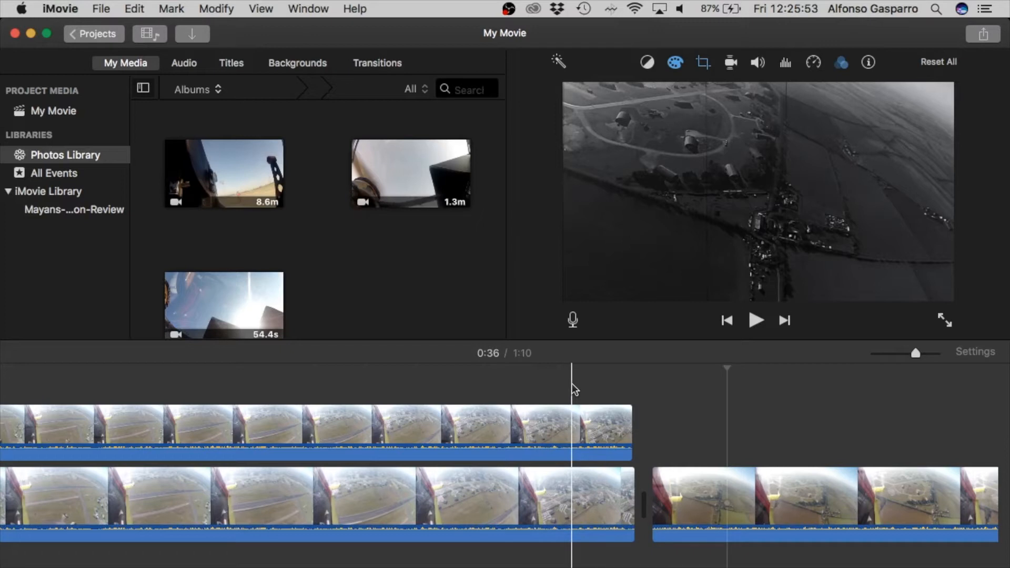
click(572, 394)
click(712, 405)
scroll(712, 406, right, 12)
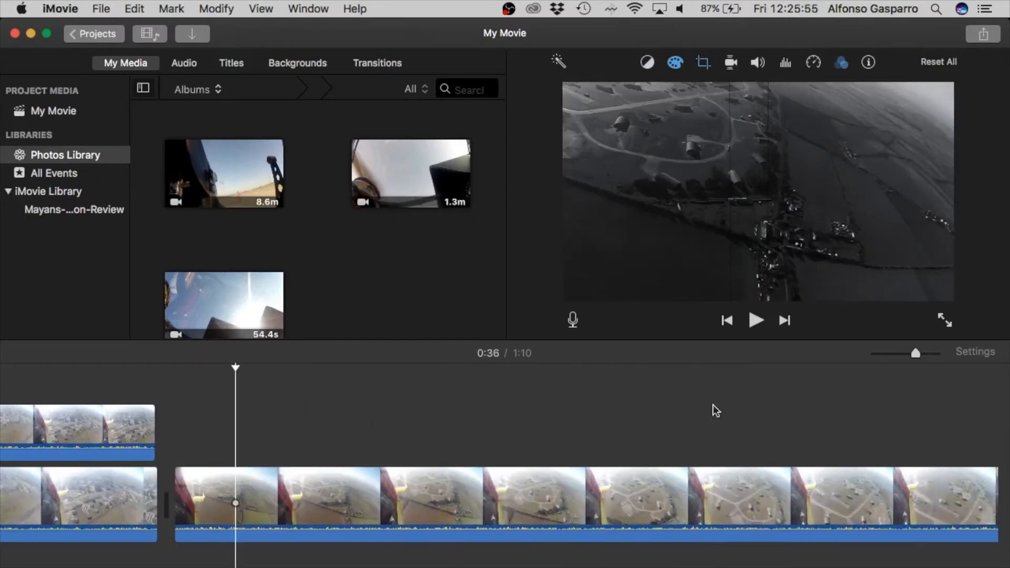
click(713, 406)
scroll(713, 405, right, 14)
click(713, 405)
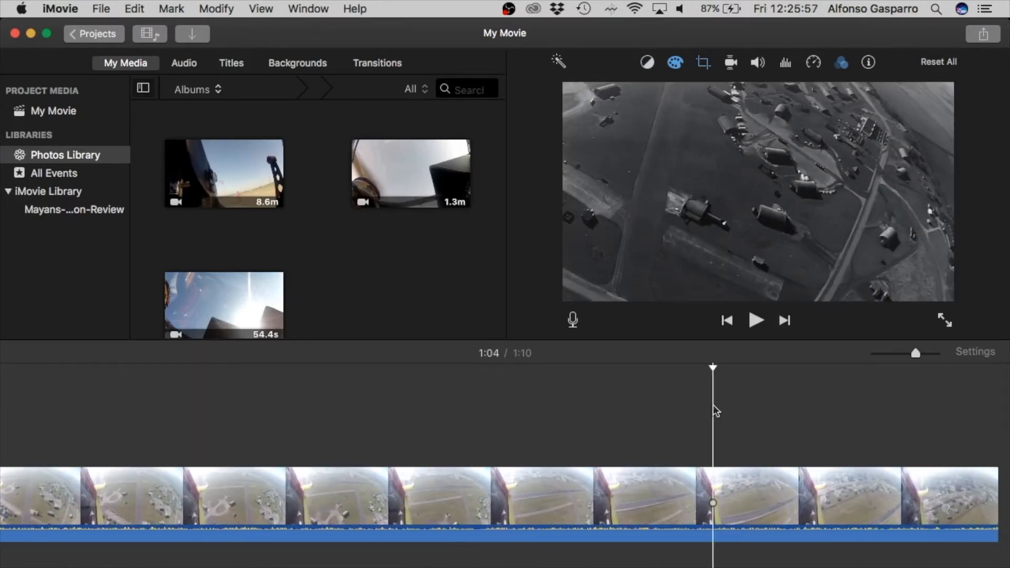
scroll(712, 406, right, 12)
click(649, 403)
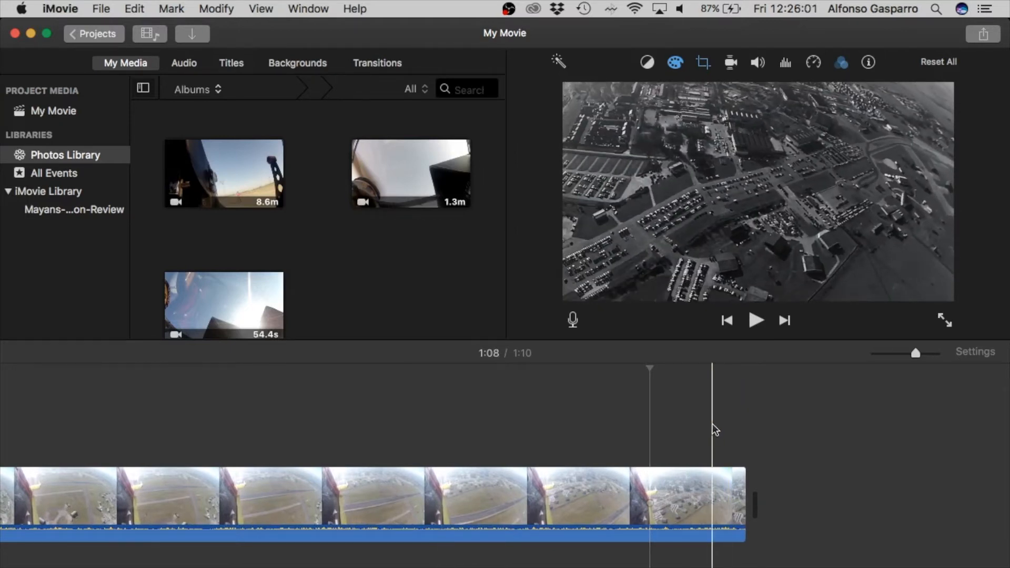
scroll(712, 424, left, 5)
scroll(712, 423, right, 4)
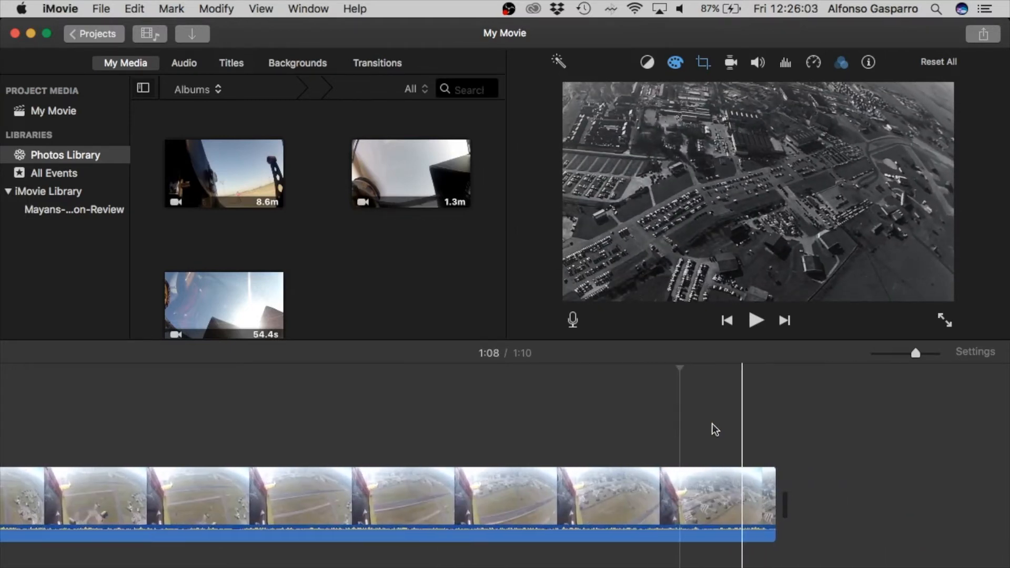